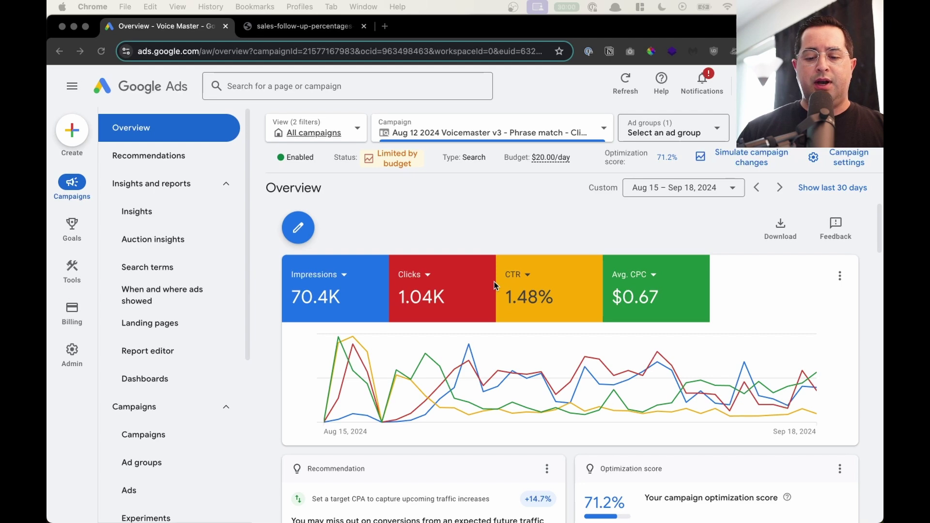
Step: Examine the campaign overview's impressions, clicks, CTR and average CPC figures
left_click(519, 250)
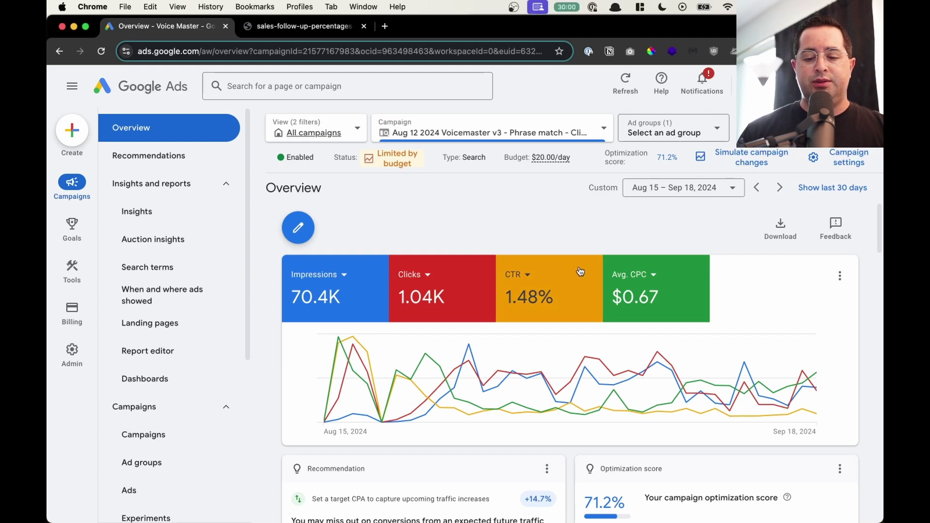
scroll(593, 228, "up", 5)
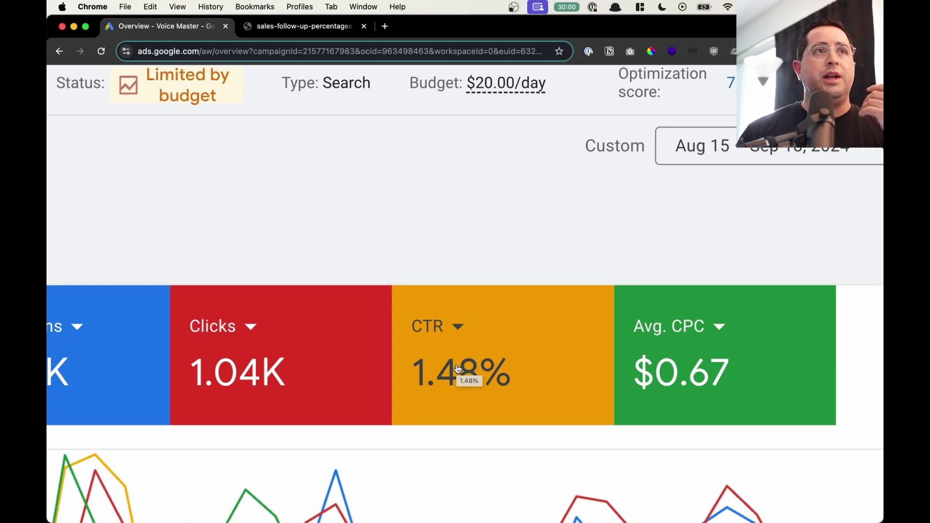
scroll(455, 371, "left", 5)
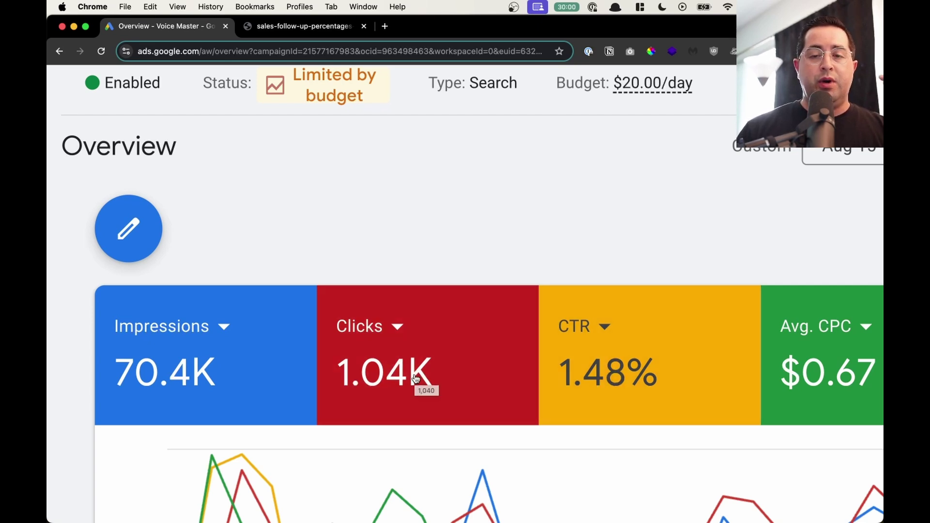
scroll(415, 378, "down", 5)
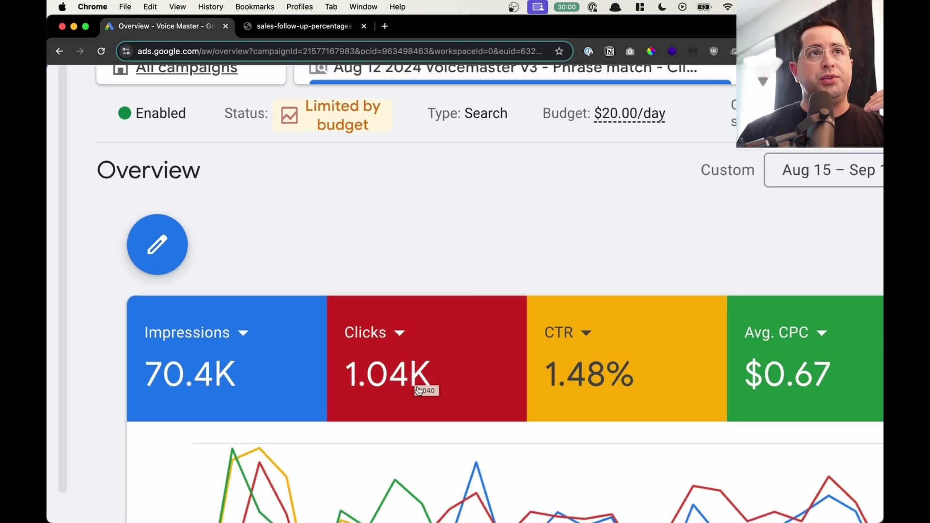
scroll(419, 391, "down", 5)
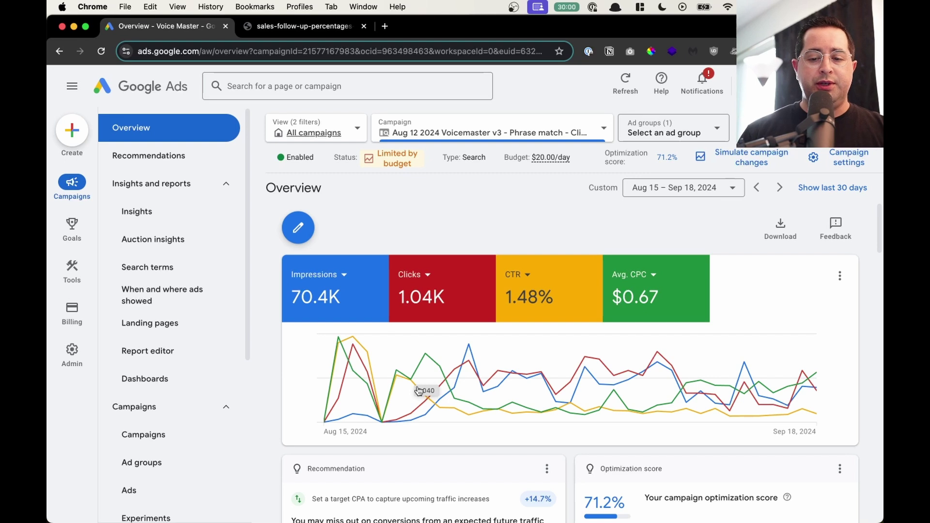
Step: Open the Search terms report for the campaign
mouse_move(359, 370)
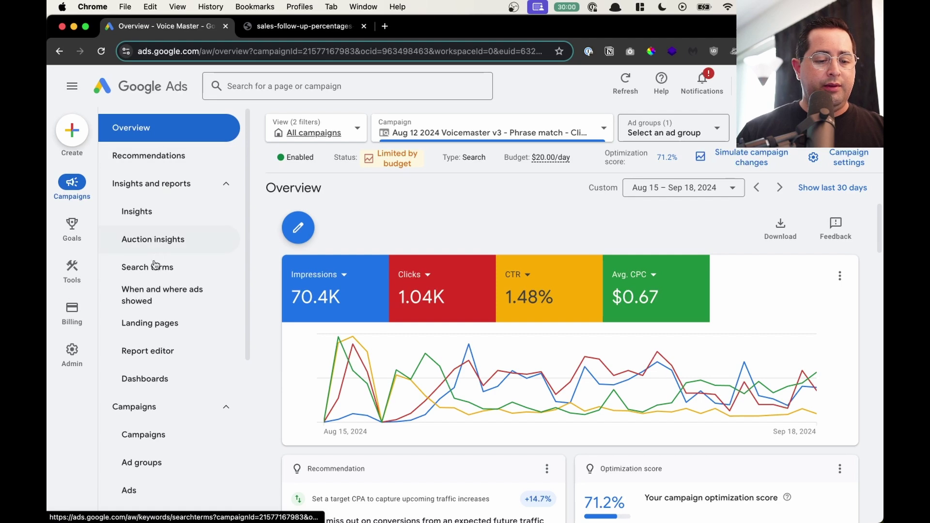
left_click(161, 273)
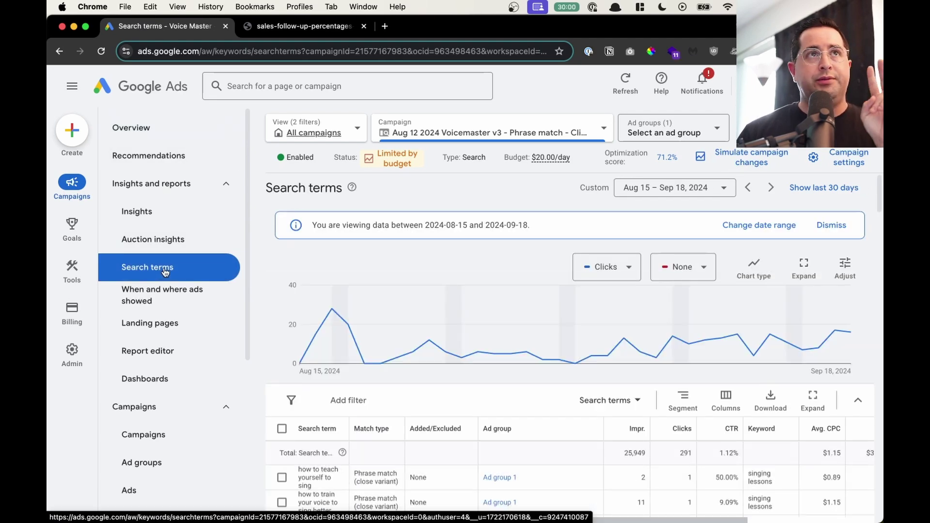
scroll(162, 290, "down", 5)
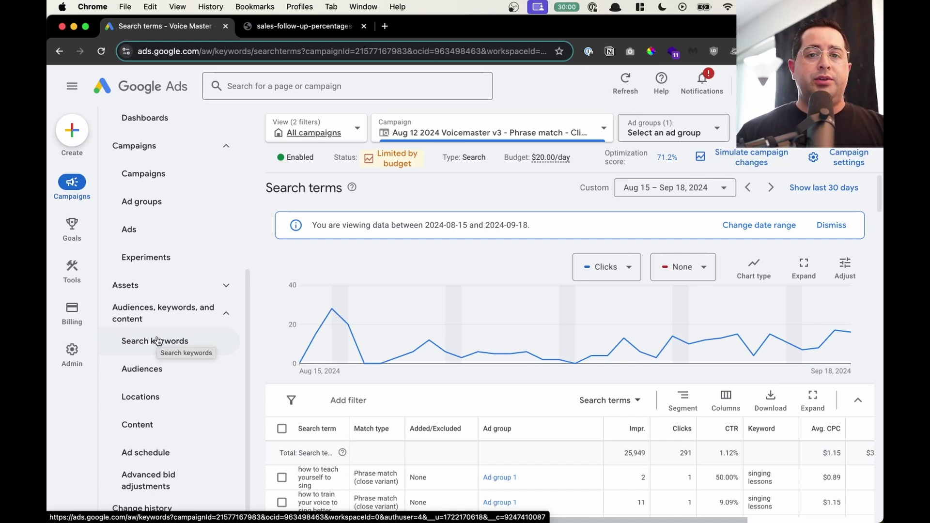
scroll(156, 340, "up", 5)
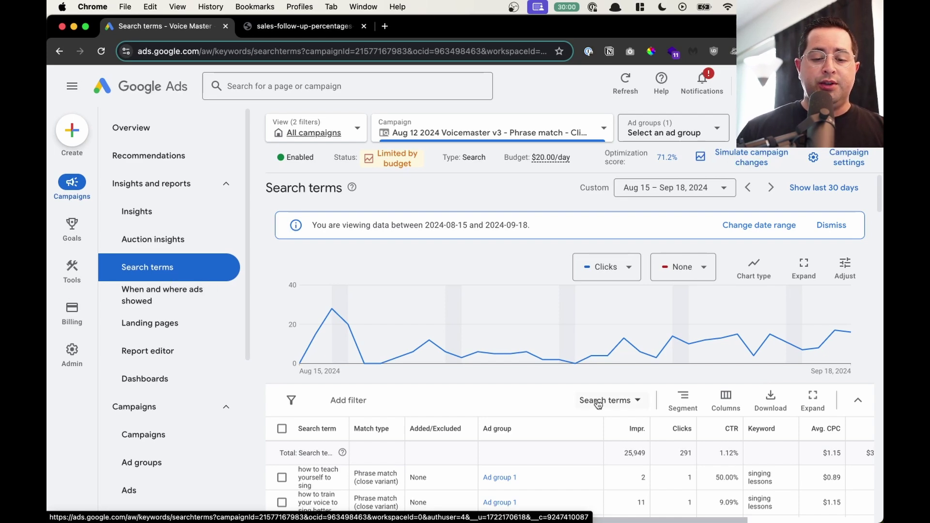
Step: Collapse the page navigation to give the search terms table more width
scroll(600, 402, "down", 3)
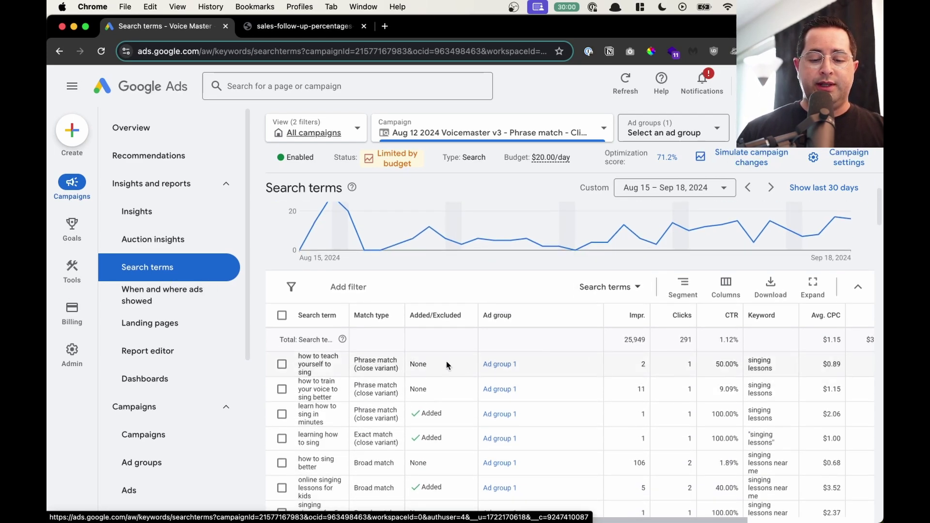
scroll(372, 364, "up", 3)
scroll(372, 364, "right", 2)
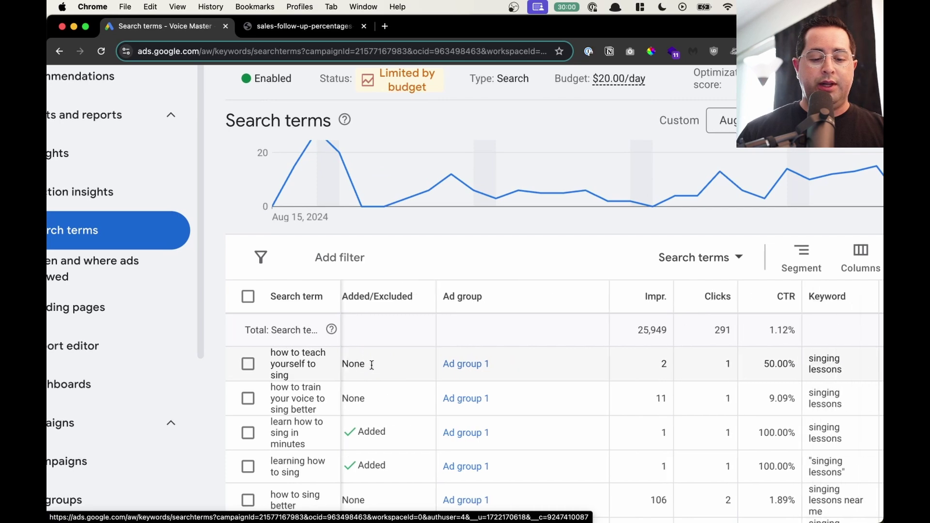
scroll(317, 183, "down", 3)
left_click(71, 85)
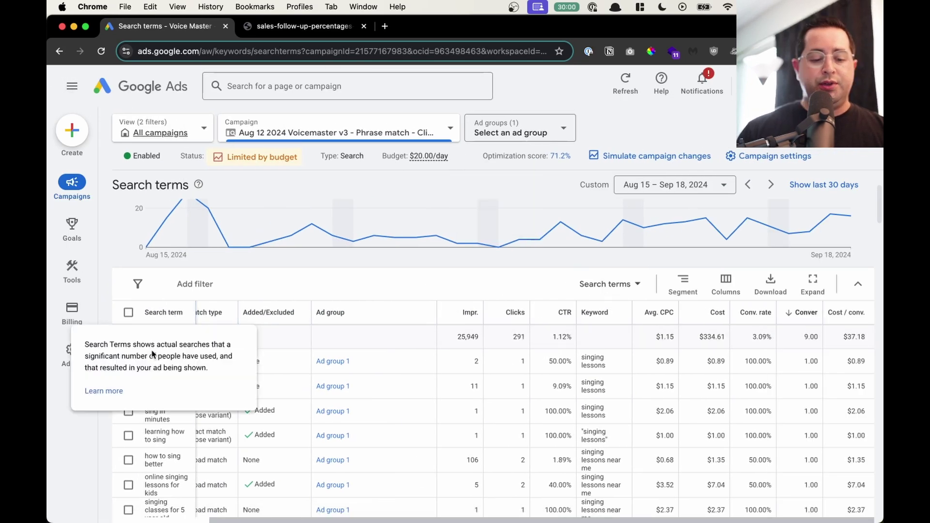
Step: Examine the match type and triggering keyword of the search term "how to teach yourself to sing"
scroll(140, 366, "up", 5)
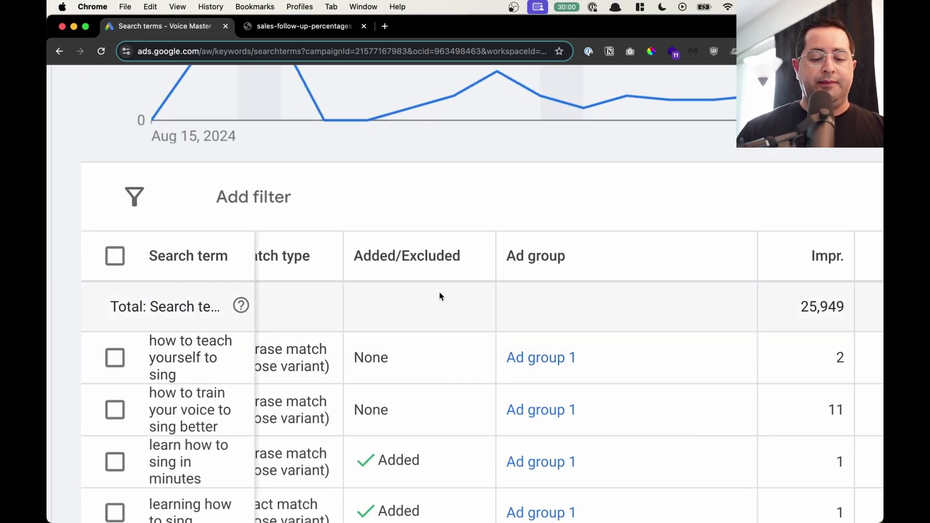
scroll(332, 361, "left", 2)
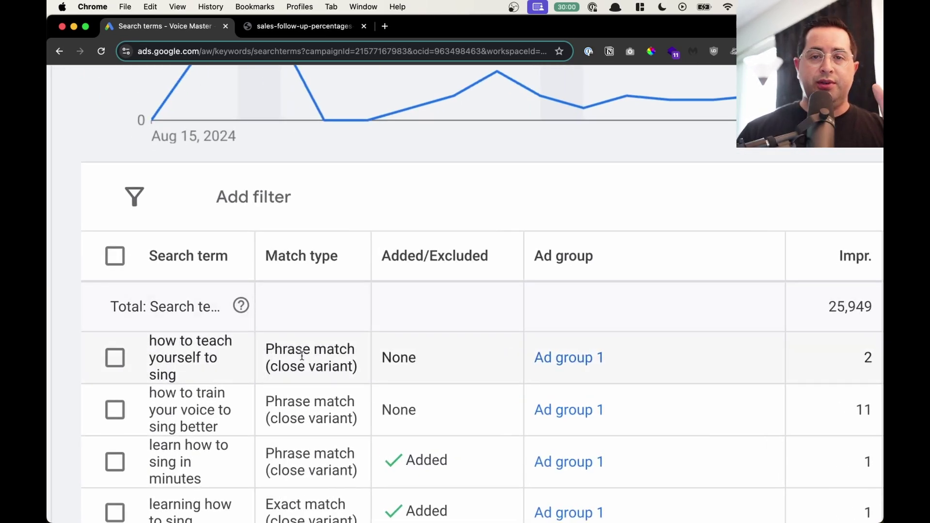
scroll(302, 356, "down", 5)
scroll(591, 213, "up", 3)
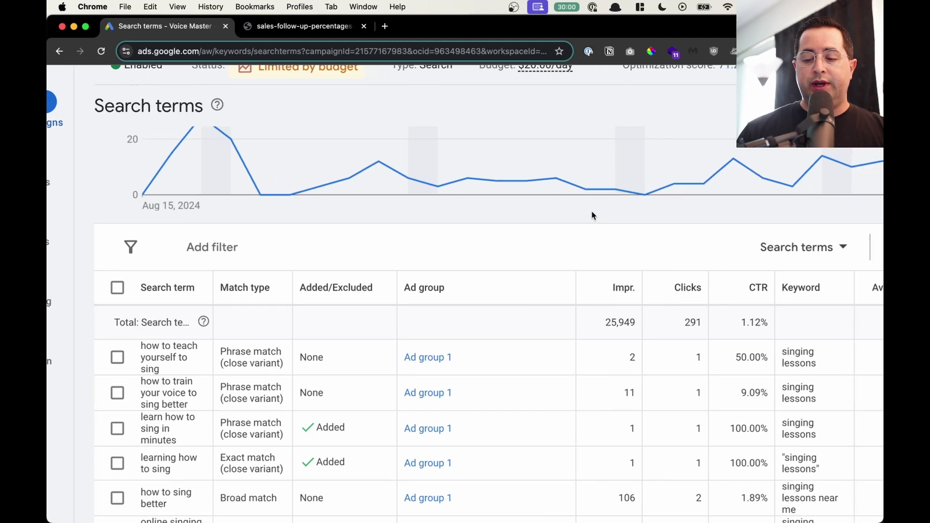
left_click_drag(745, 365, 709, 353)
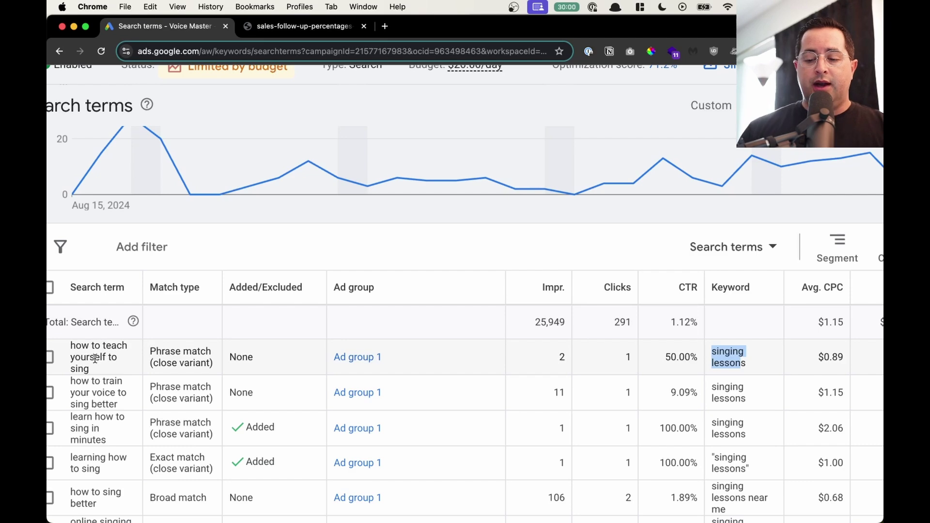
Step: Examine the cost, conversion rate and conversions of the search terms that converted
scroll(102, 357, "right", 2)
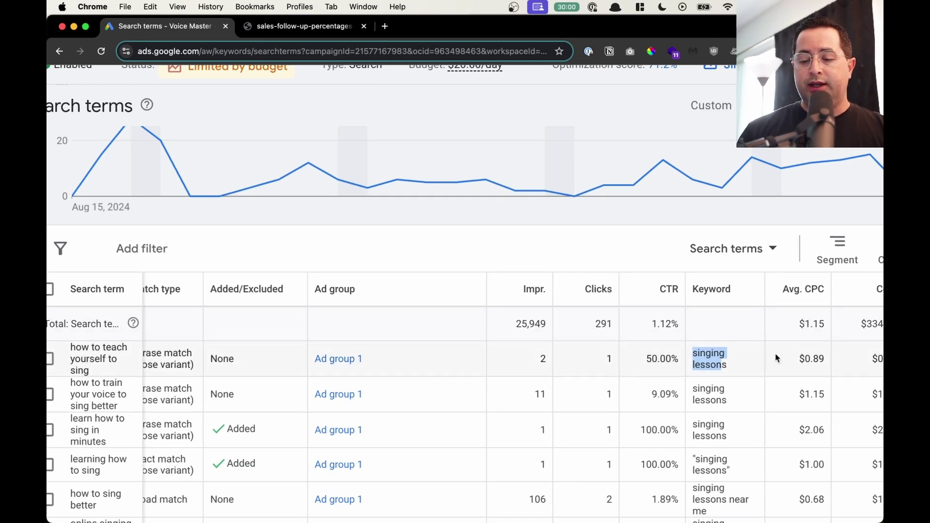
scroll(722, 259, "right", 5)
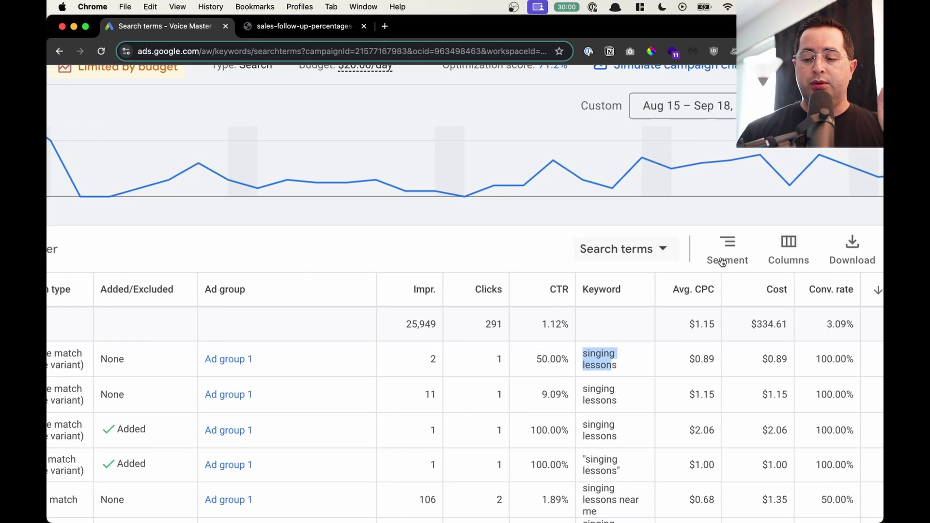
scroll(722, 262, "right", 4)
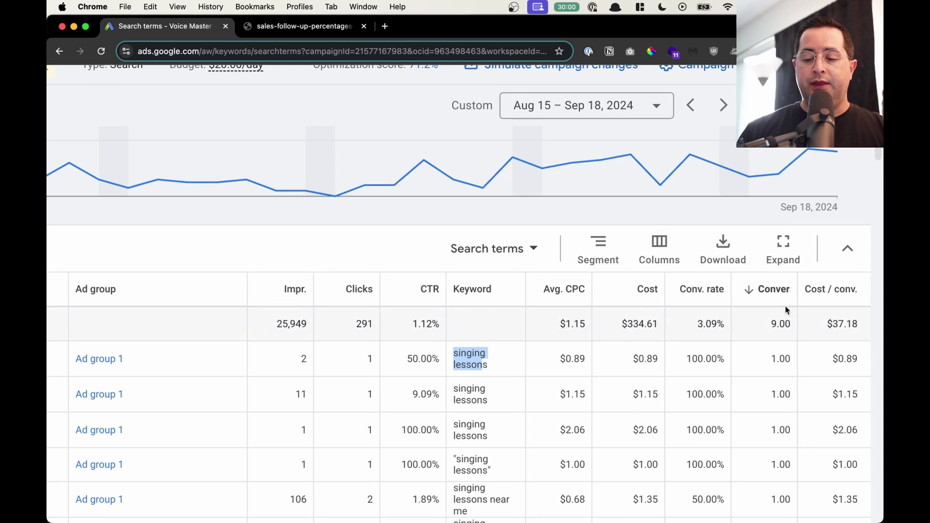
left_click(765, 397)
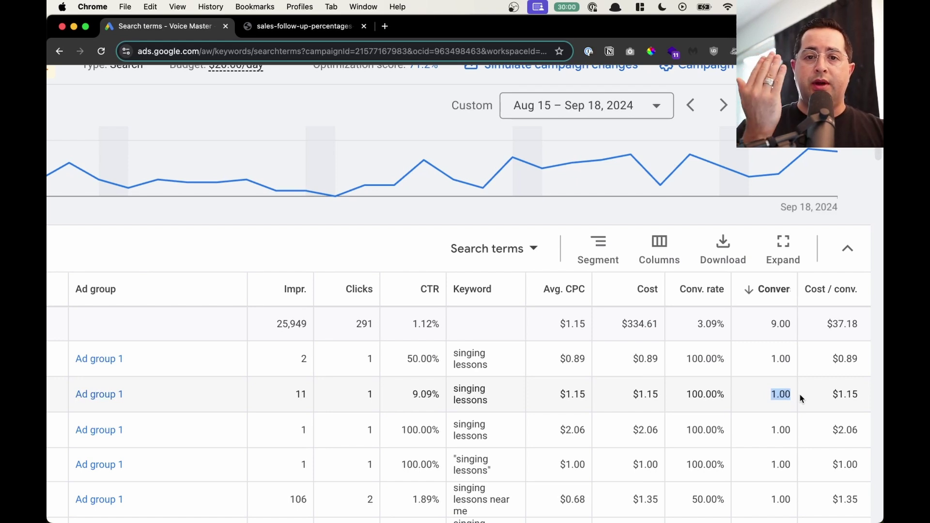
scroll(799, 394, "down", 1)
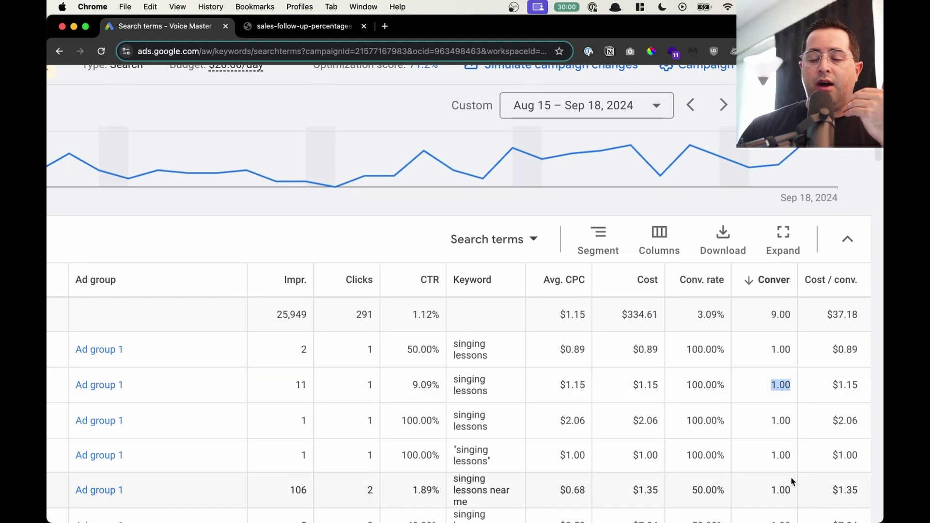
scroll(789, 467, "down", 4)
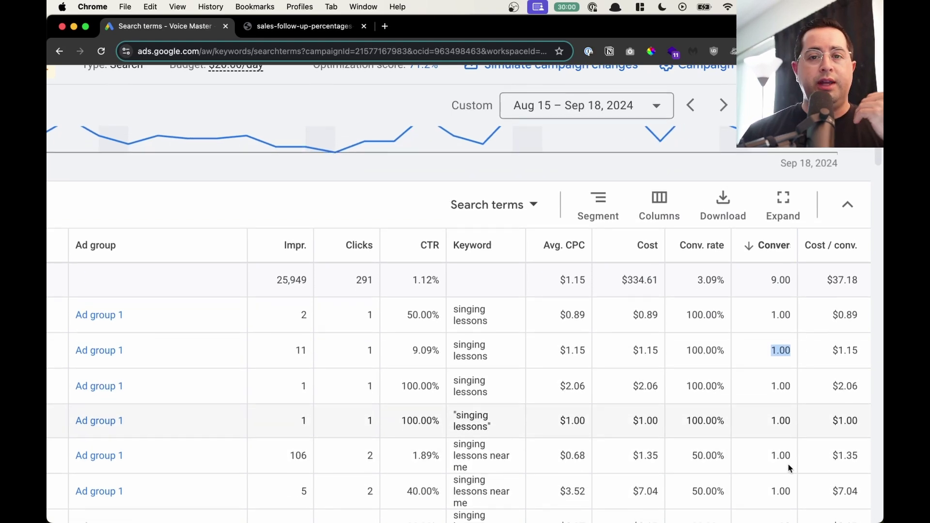
scroll(788, 463, "left", 1)
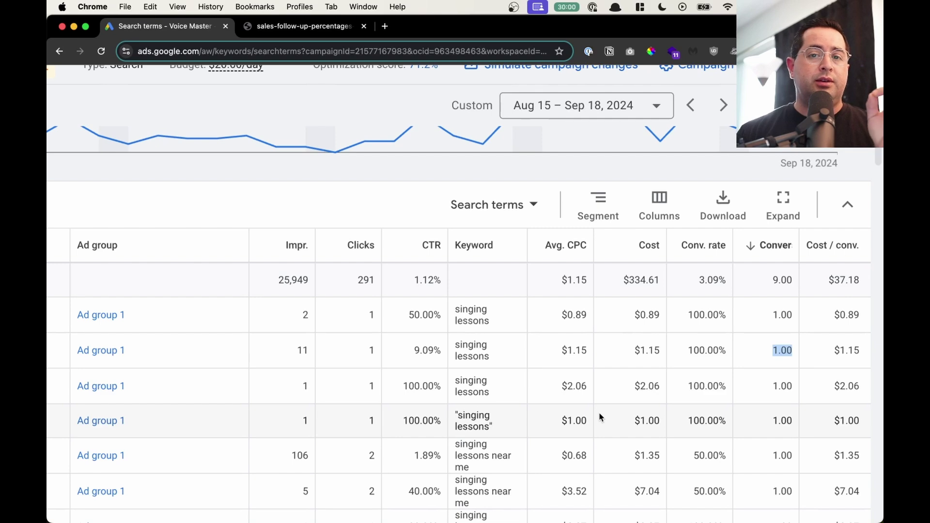
scroll(599, 414, "left", 1)
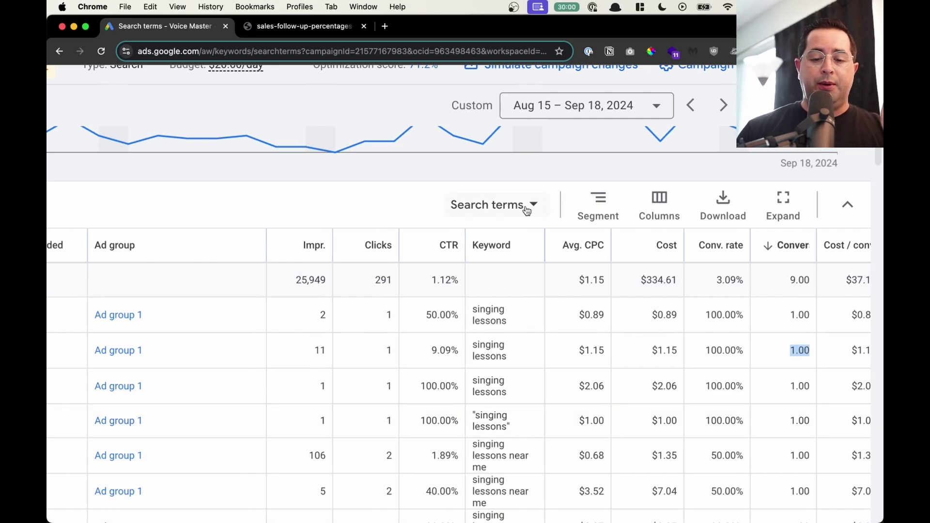
Step: Sort the search terms table by impressions in descending order
scroll(525, 208, "left", 10)
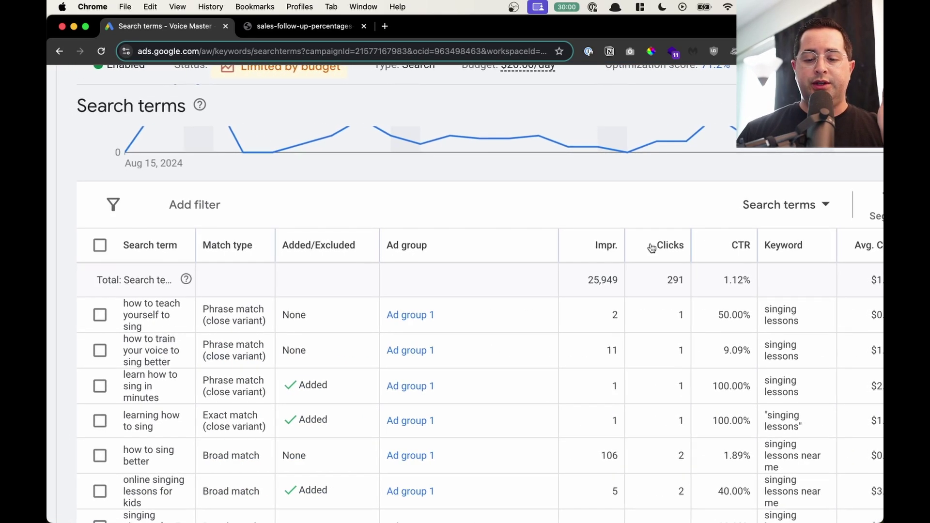
left_click(610, 247)
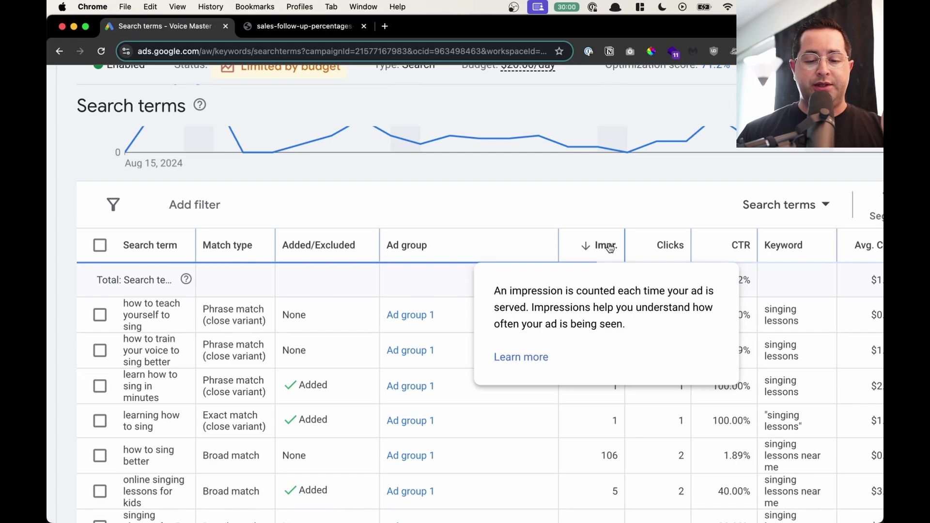
key("super+0")
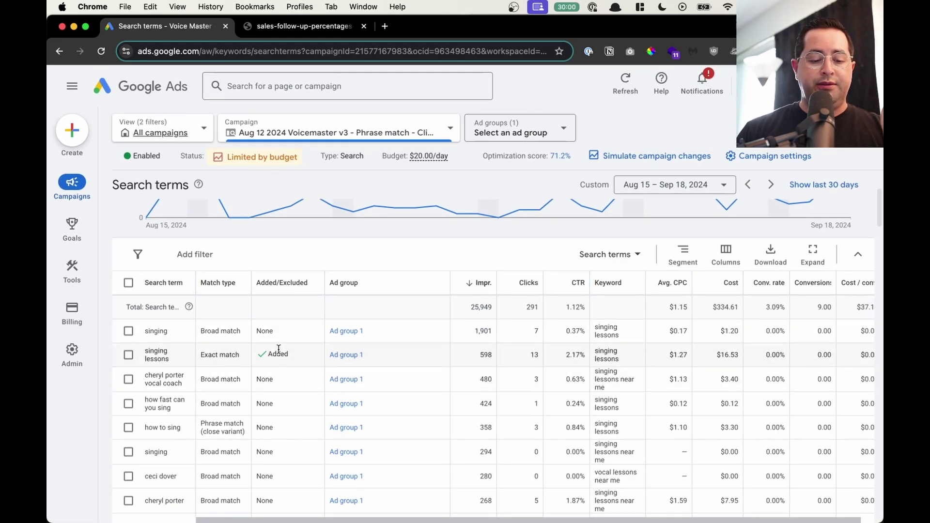
key("super+equal")
key("super+equal")
key("super+equal")
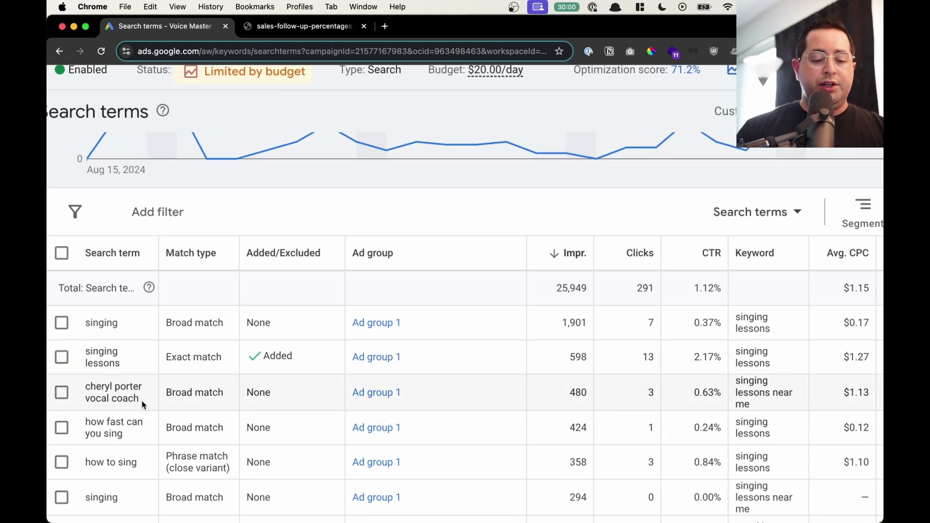
Step: Examine the impressions, clicks and conversions of the search term "cheryl porter vocal coach"
left_click_drag(144, 404, 85, 387)
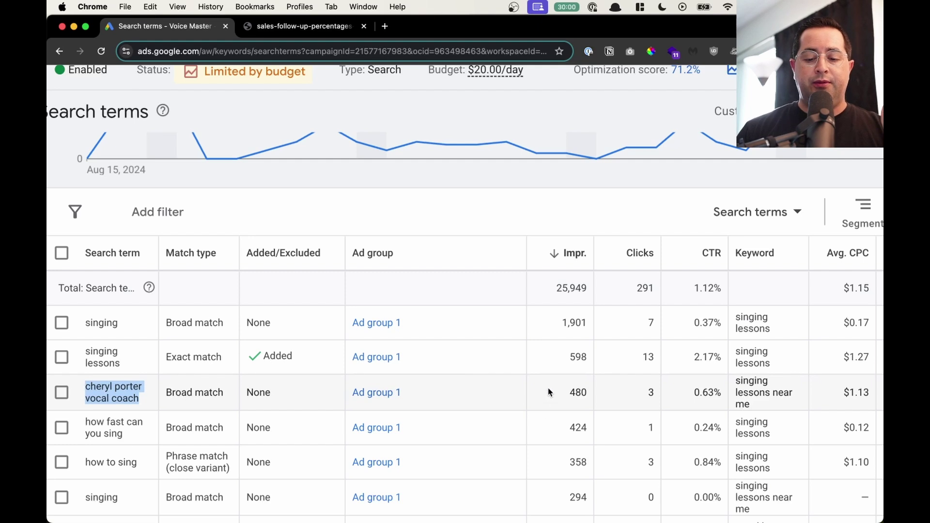
left_click_drag(549, 392, 588, 392)
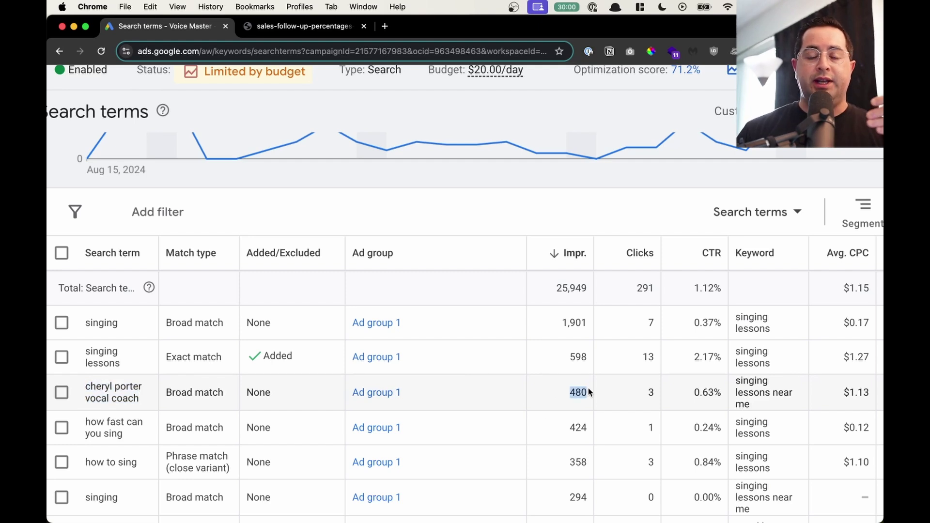
scroll(589, 393, "right", 1)
left_click(617, 394)
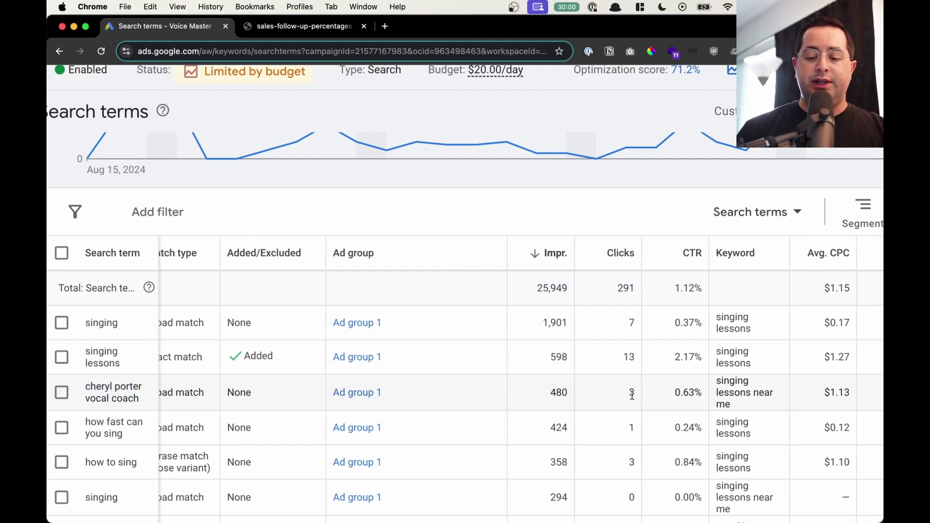
double_click(631, 393)
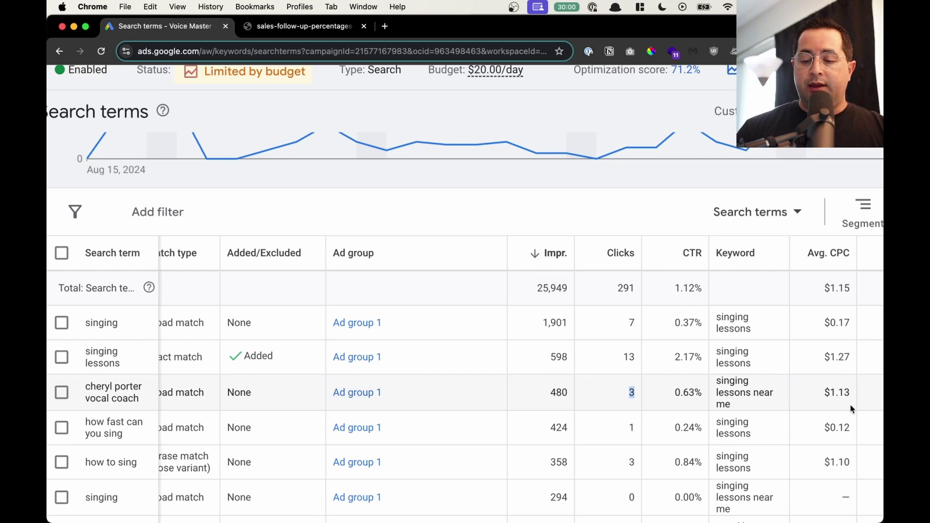
scroll(660, 180, "right", 5)
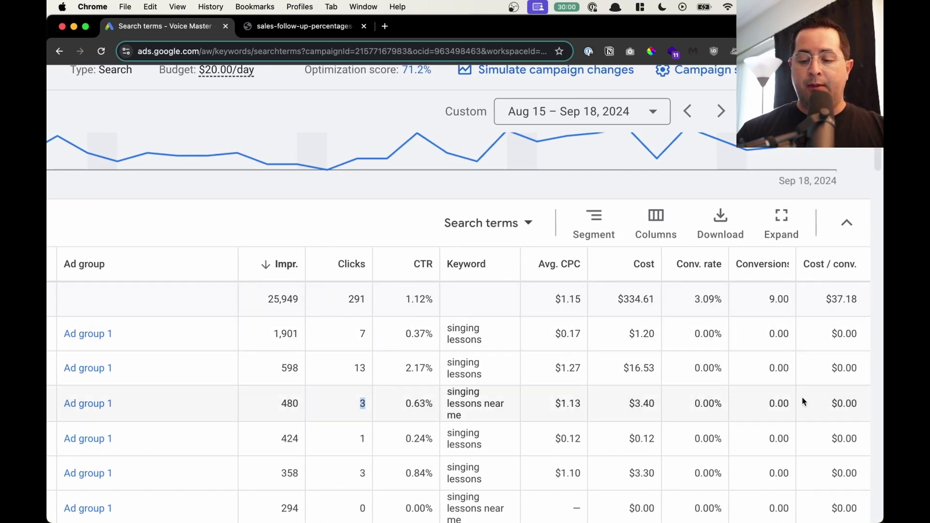
left_click(768, 405)
left_click_drag(768, 406, 790, 406)
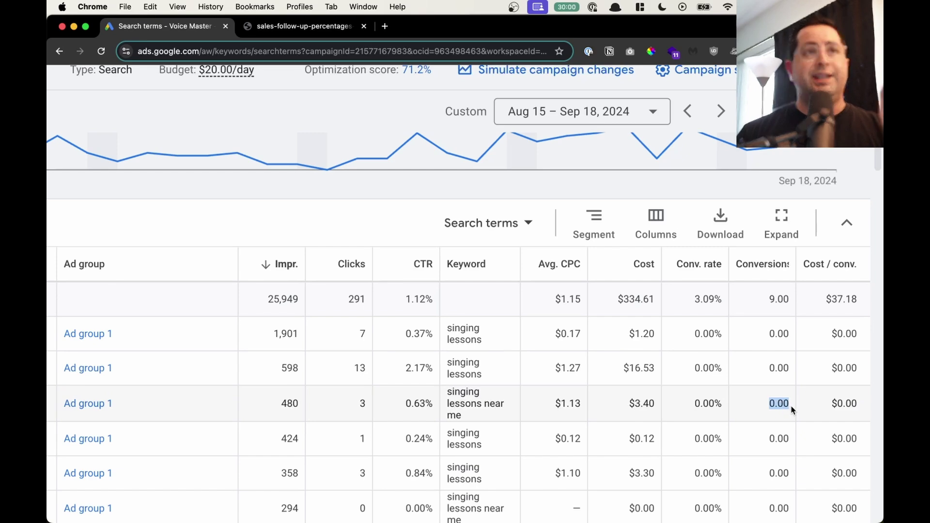
scroll(790, 405, "left", 1)
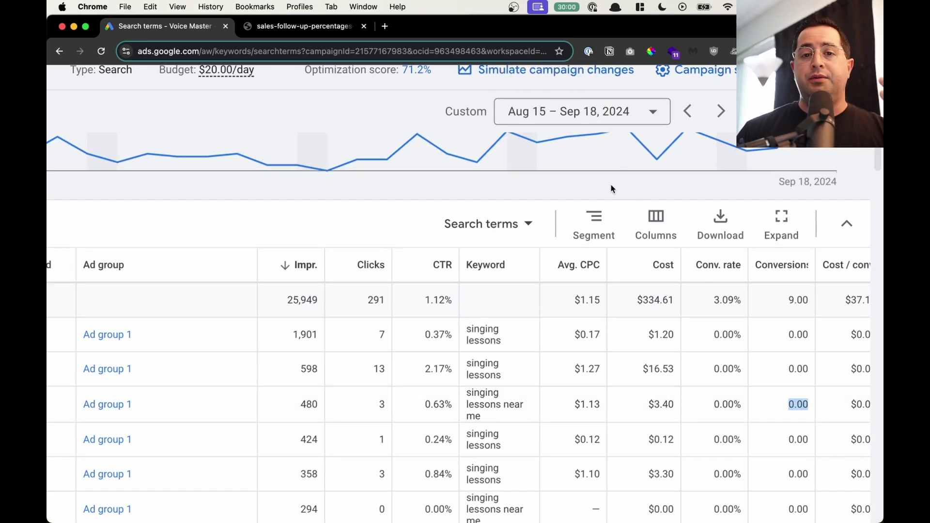
Step: Examine the search terms with the most impressions together with their match types and keywords at normal page zoom
scroll(610, 189, "left", 10)
scroll(610, 189, "up", 2)
scroll(611, 188, "down", 1)
scroll(611, 188, "left", 1)
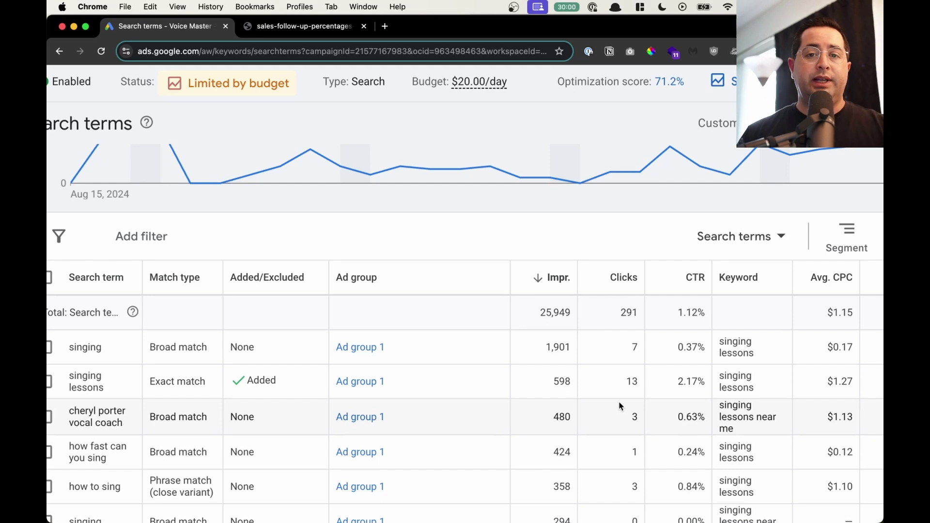
scroll(597, 253, "left", 3)
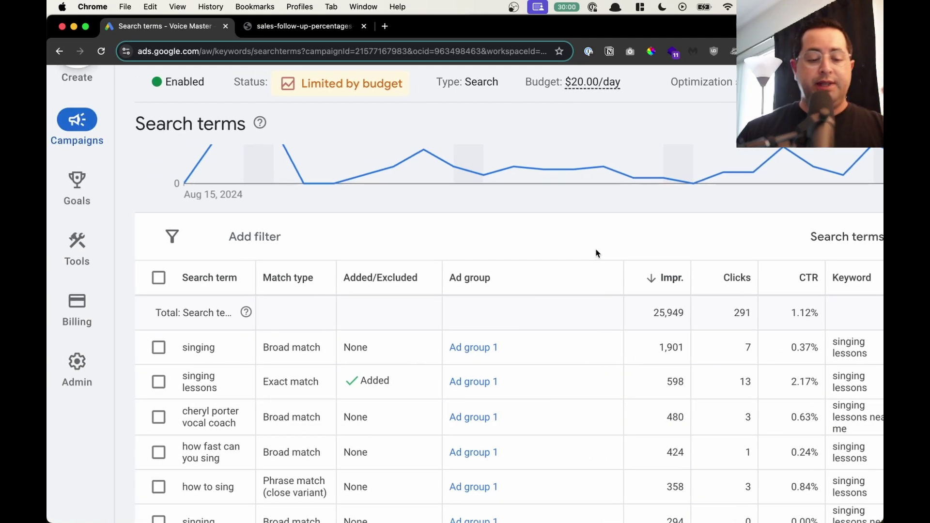
key("super+0")
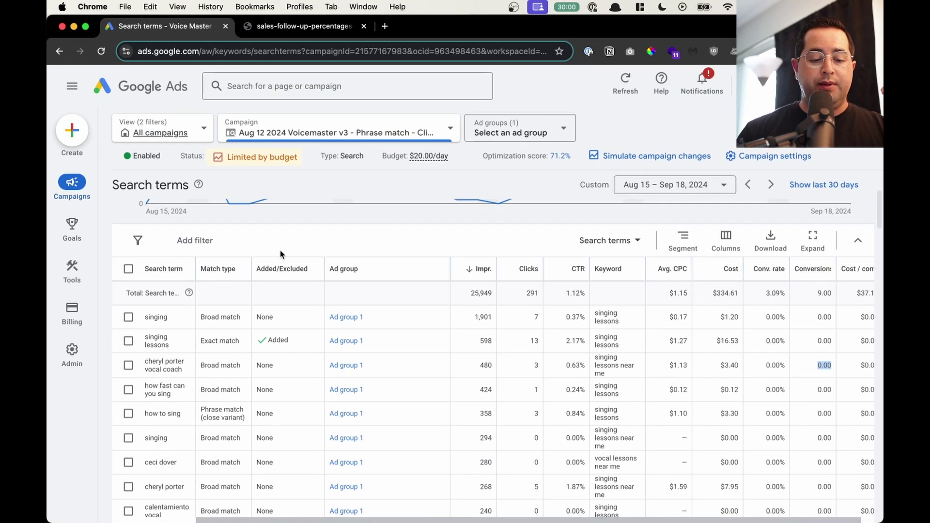
mouse_move(486, 269)
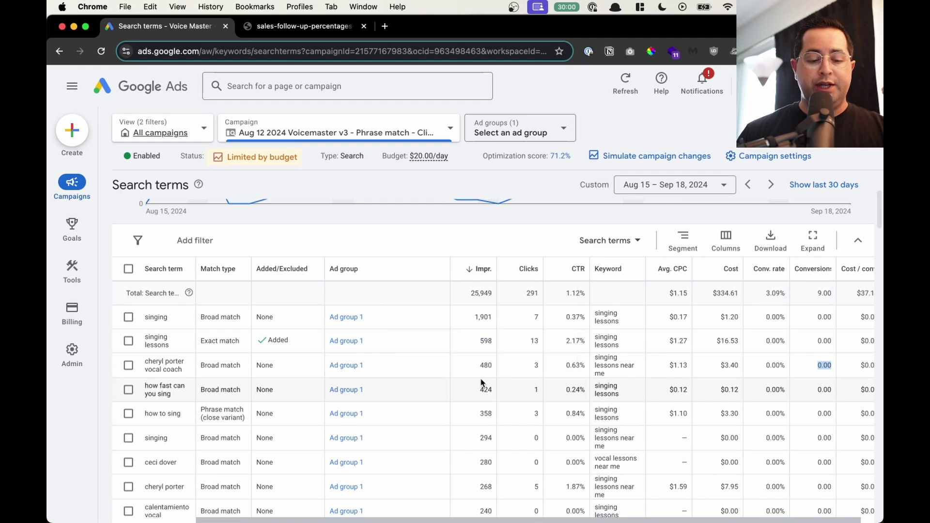
scroll(157, 394, "down", 2)
Step: Switch to the To Do note in Notes and examine the start of its Negative Keywords list
key("ctrl+Up")
left_click(661, 262)
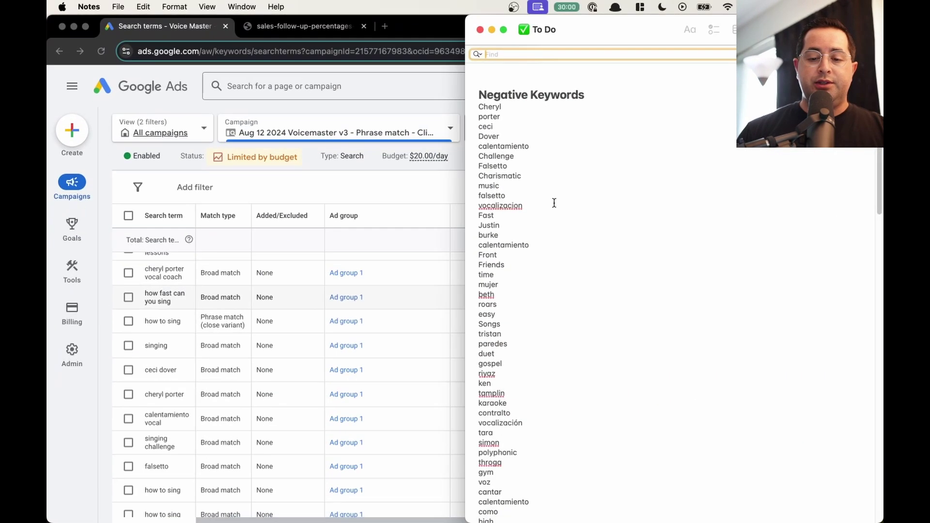
triple_click(607, 97)
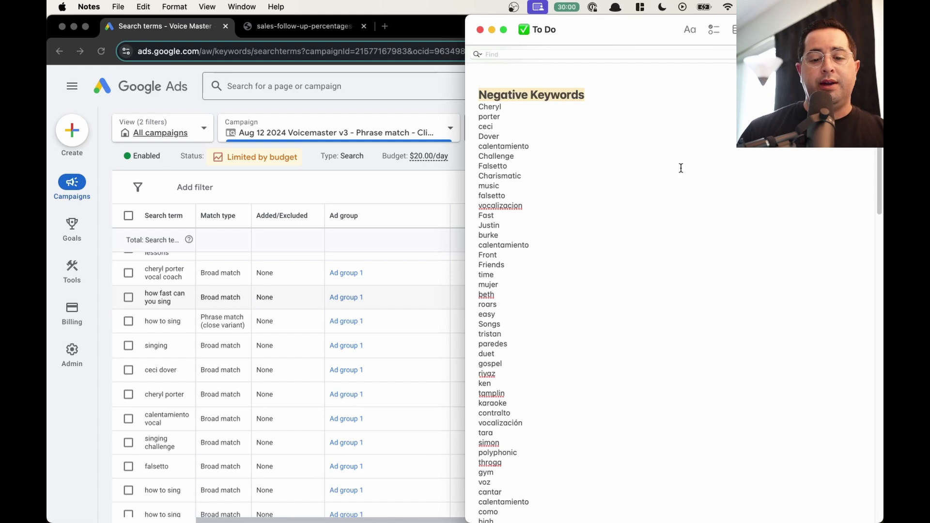
left_click_drag(500, 117, 508, 339)
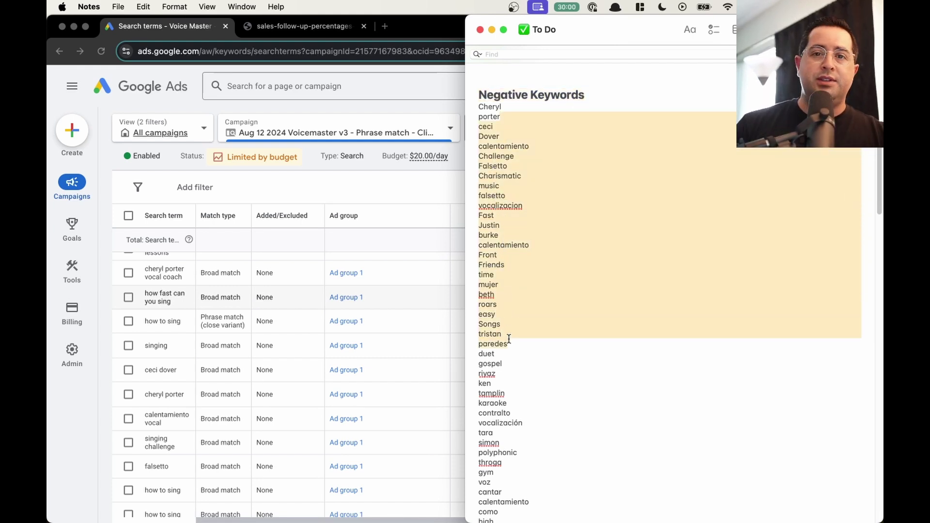
left_click(540, 333)
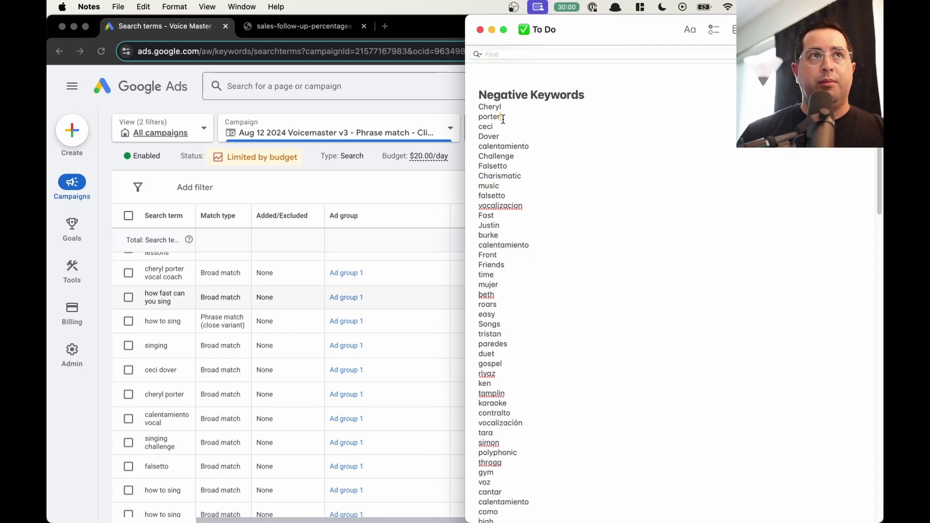
left_click(431, 107)
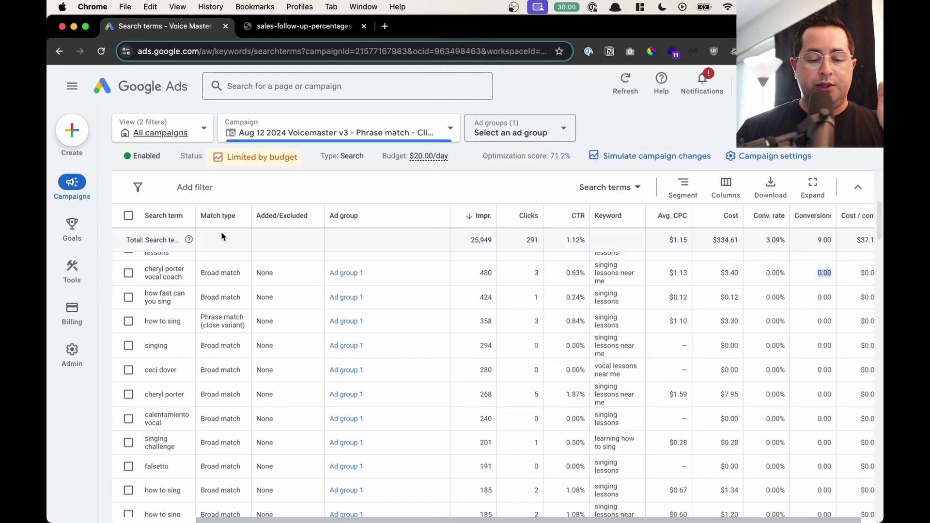
Step: Examine the impressions, clicks, cost and conversions of the search term "falsetto" in the Google Ads search terms table
scroll(152, 324, "up", 1)
scroll(152, 328, "up", 5)
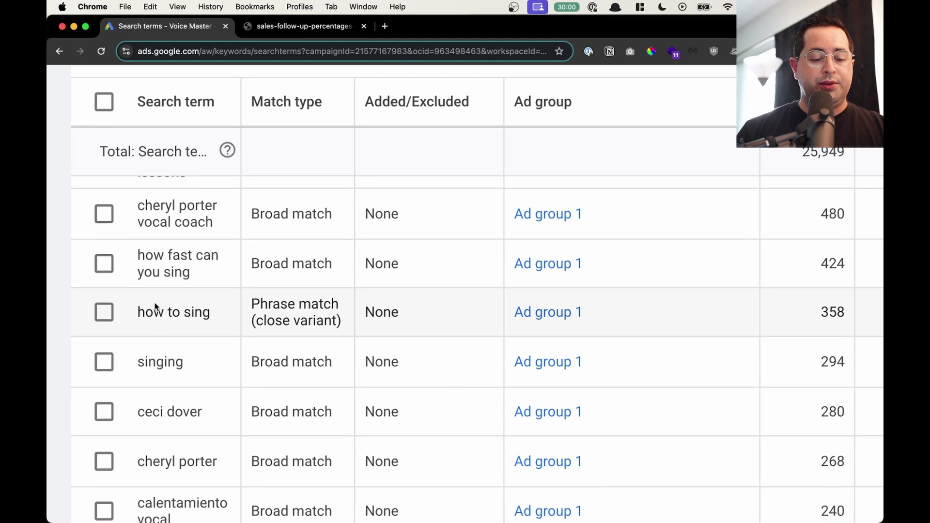
scroll(156, 311, "down", 5)
scroll(155, 302, "down", 2)
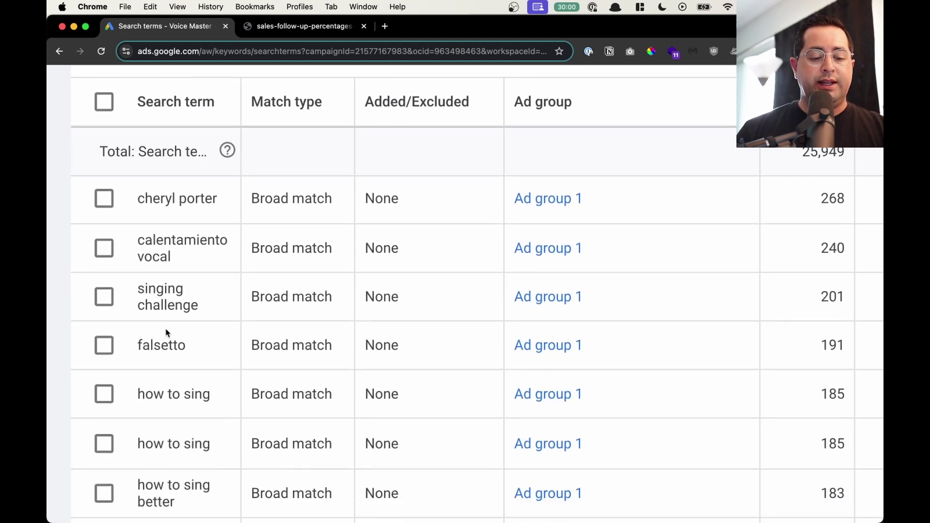
left_click_drag(204, 348, 127, 346)
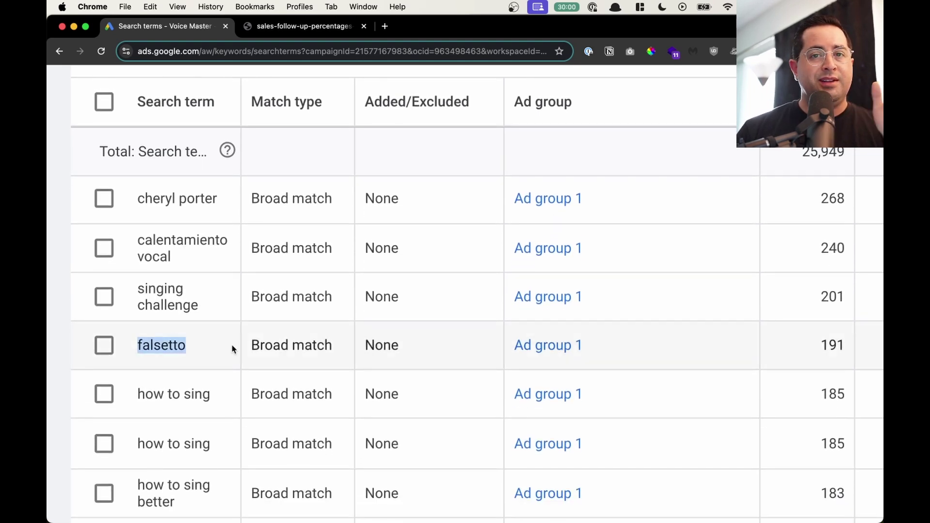
scroll(557, 346, "right", 2)
left_click_drag(779, 347, 810, 346)
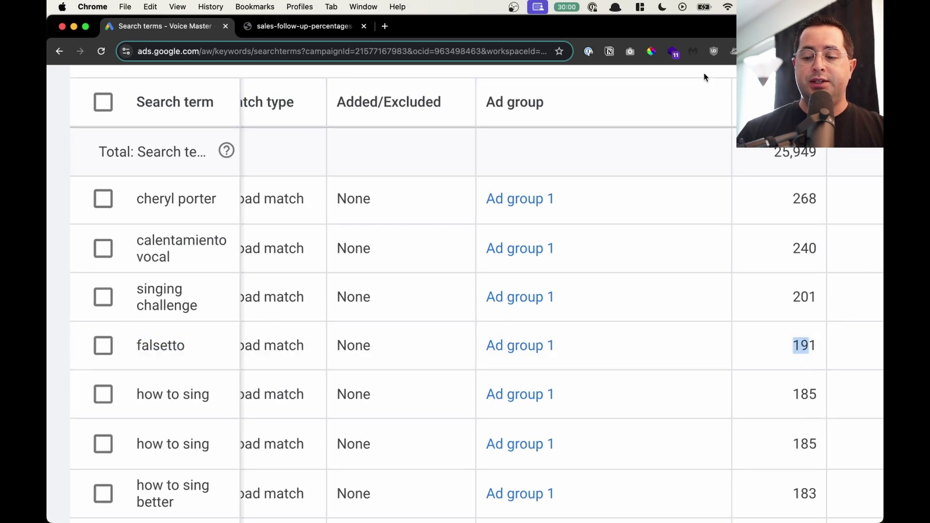
scroll(705, 83, "right", 10)
scroll(706, 78, "right", 3)
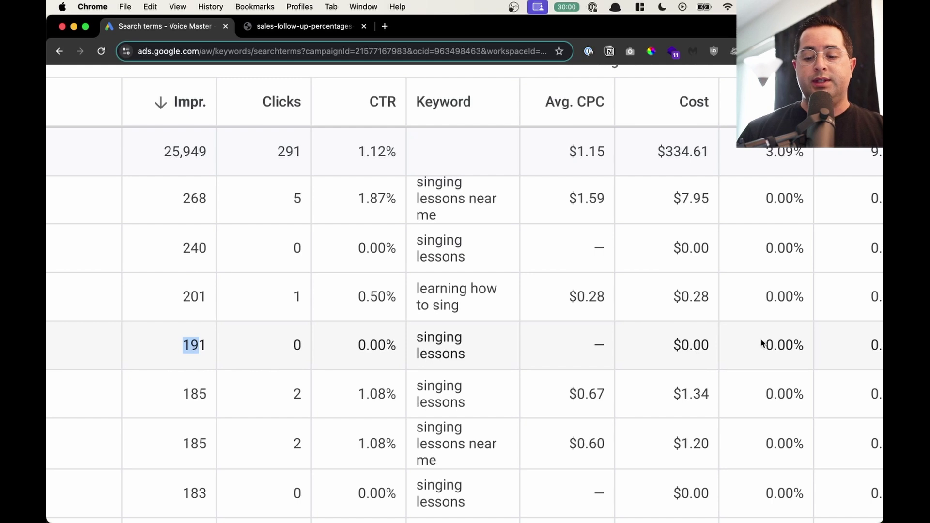
scroll(785, 321, "right", 2)
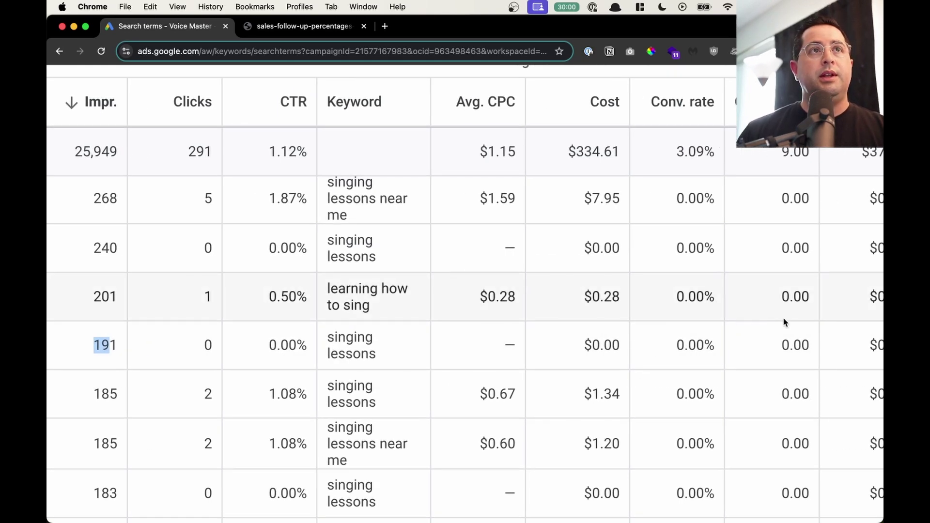
scroll(588, 77, "right", 2)
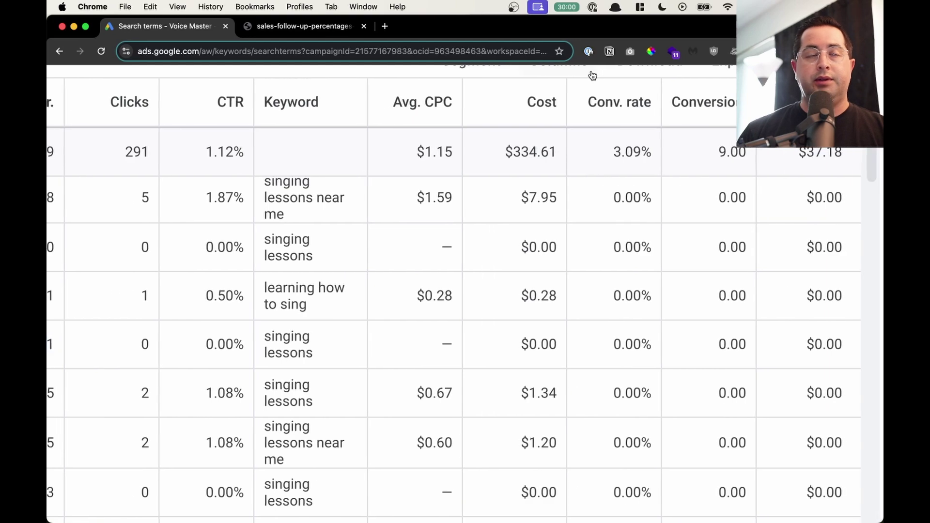
mouse_move(705, 102)
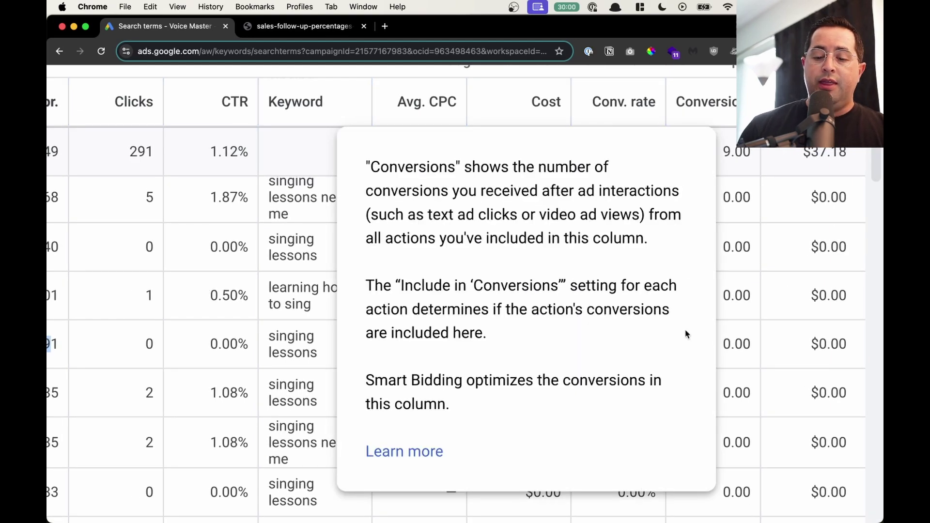
Step: Switch to the To Do note and review its Negative Keywords list through to the New Keywords section
key("super+0")
key("ctrl+Up")
left_click(643, 184)
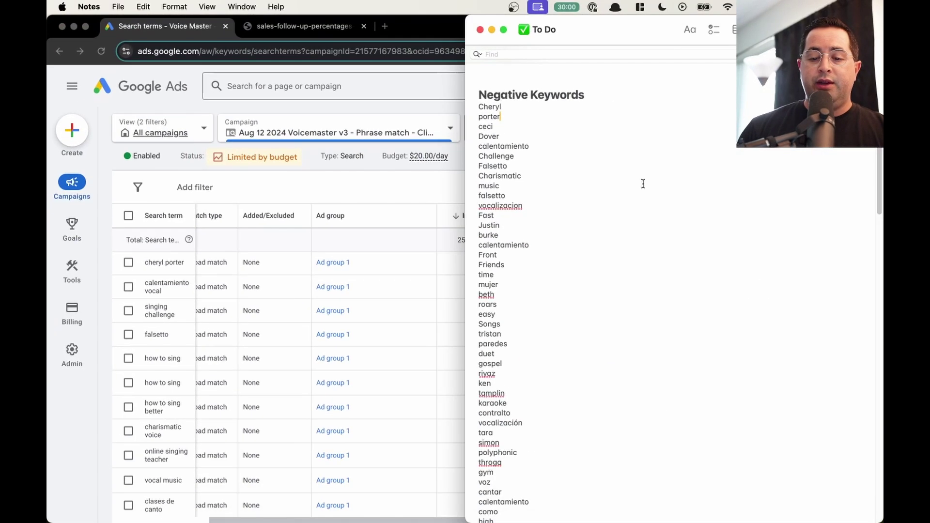
scroll(567, 140, "down", 20)
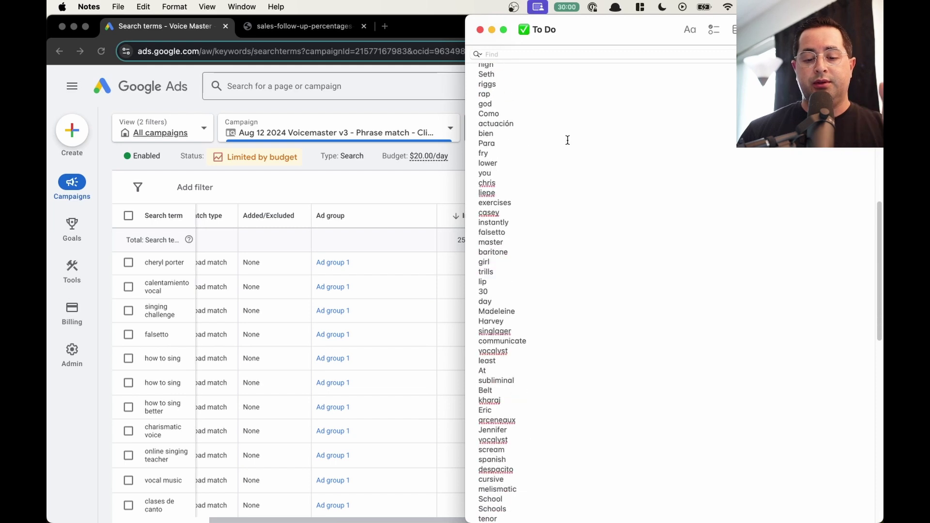
scroll(567, 140, "down", 15)
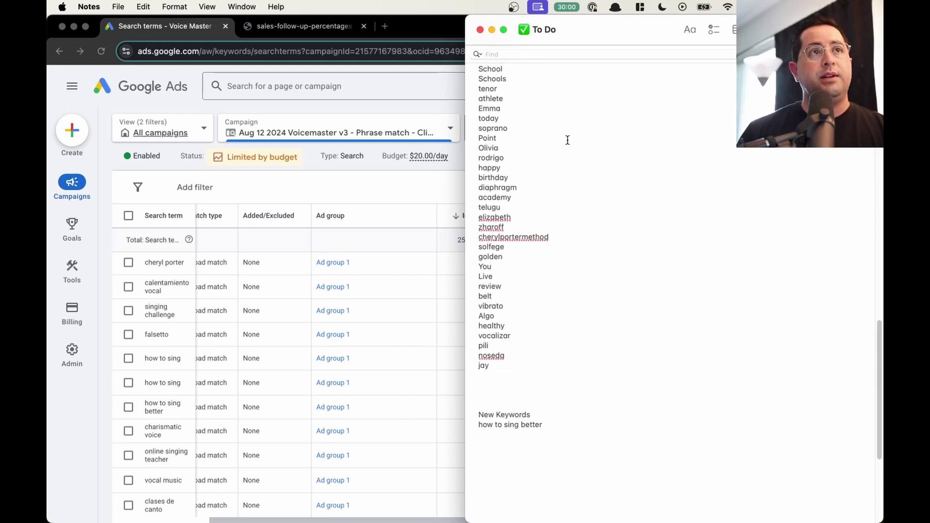
scroll(567, 140, "up", 20)
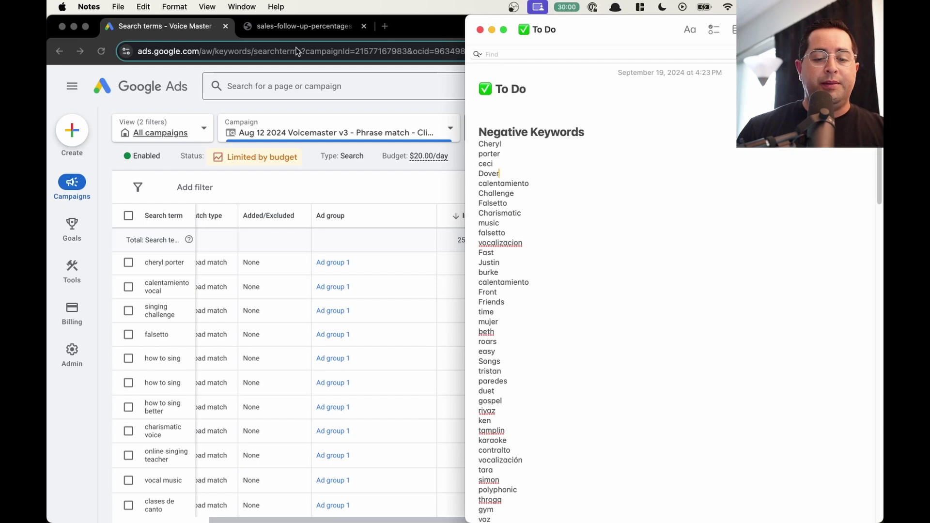
Step: Return to Google Ads and skim the lower-impression search terms for irrelevant searches
left_click(322, 110)
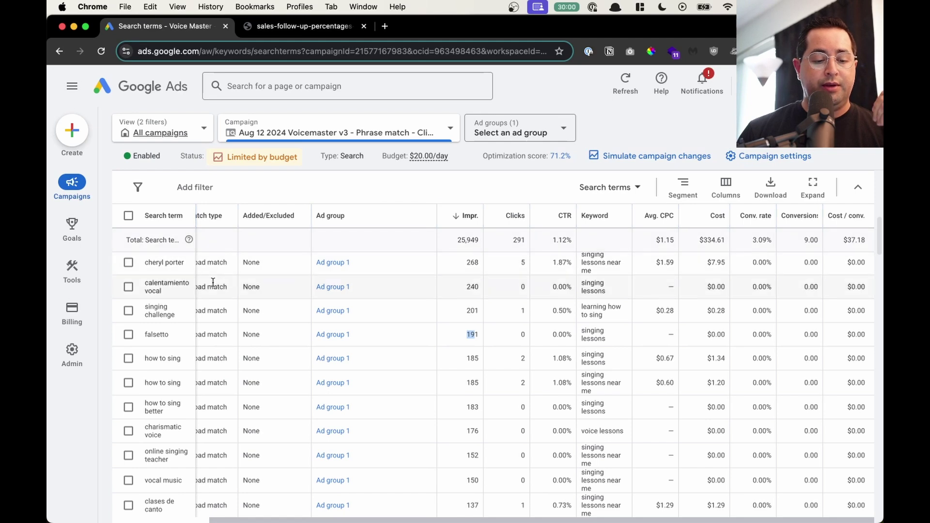
scroll(213, 282, "down", 5)
scroll(213, 282, "down", 15)
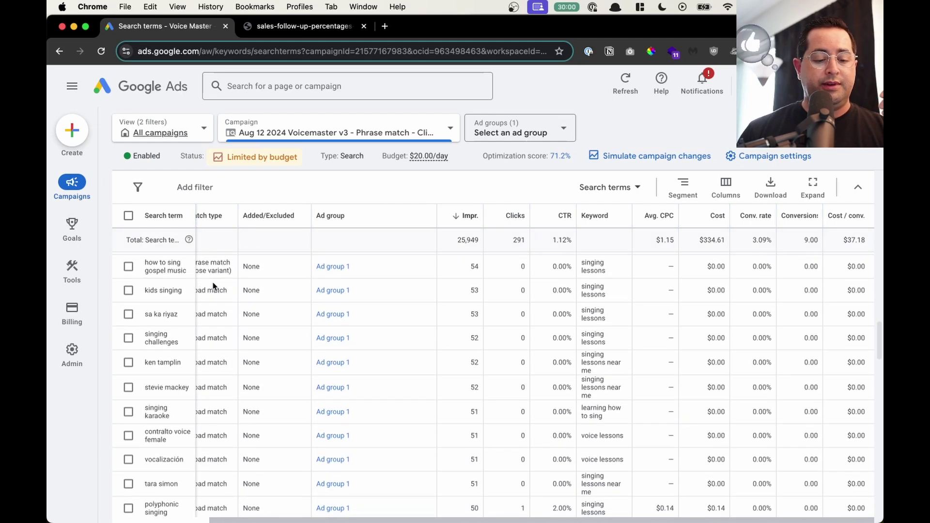
scroll(215, 283, "up", 20)
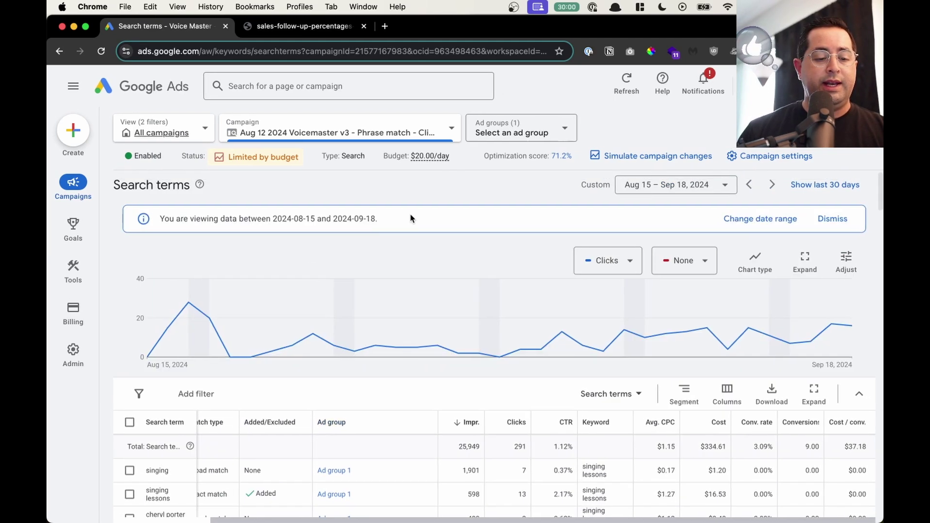
Step: Open the campaign's negative search keywords and start adding new negative keywords at campaign level
mouse_move(49, 204)
left_click(68, 188)
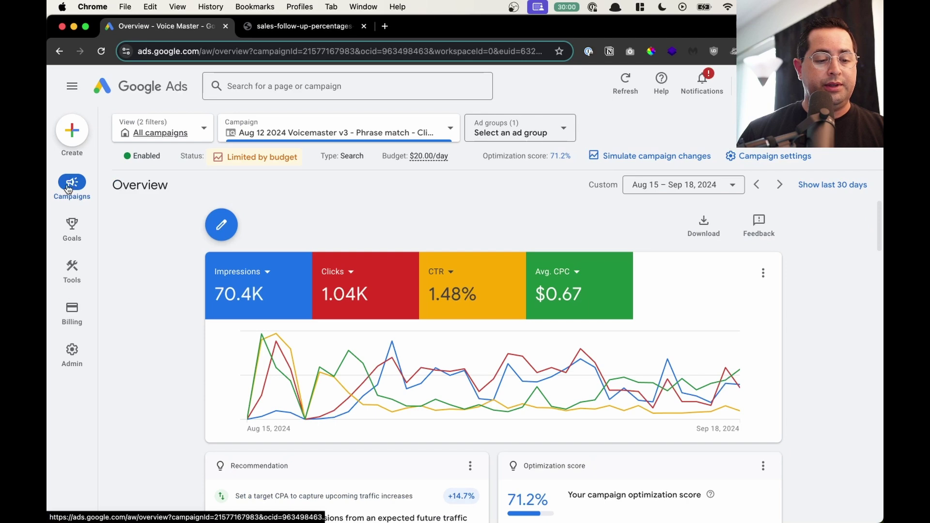
mouse_move(68, 188)
scroll(155, 339, "down", 5)
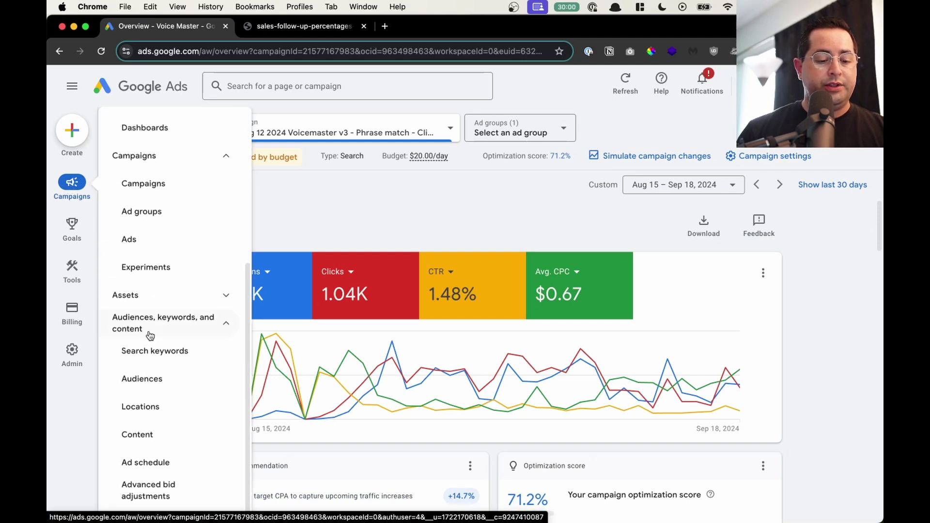
left_click(181, 345)
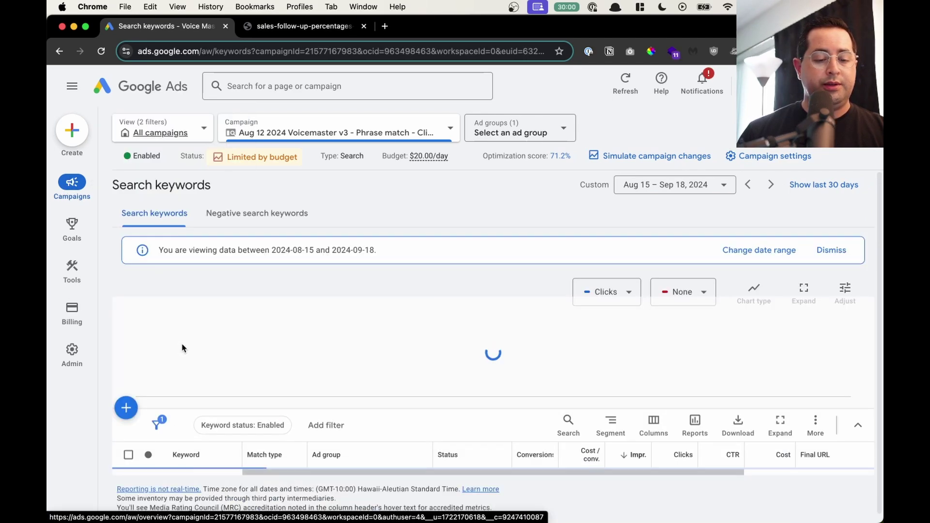
left_click(280, 218)
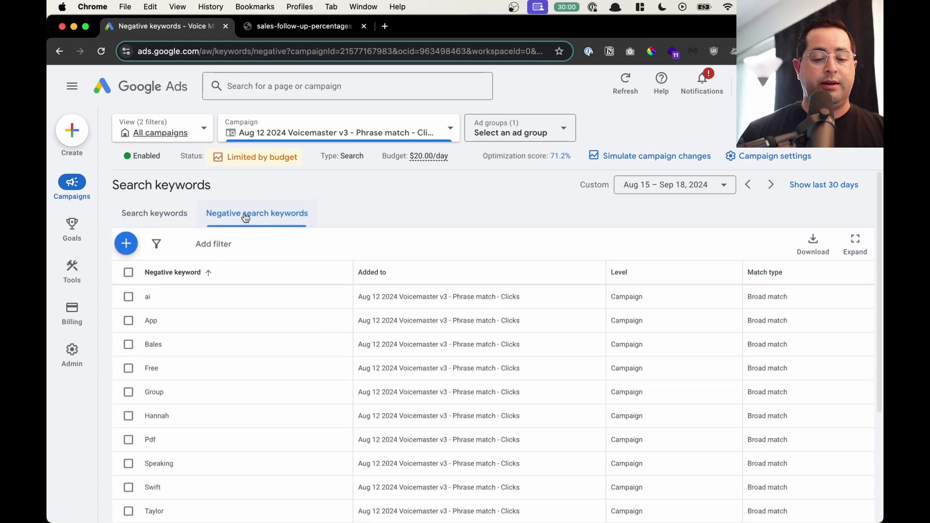
left_click(133, 247)
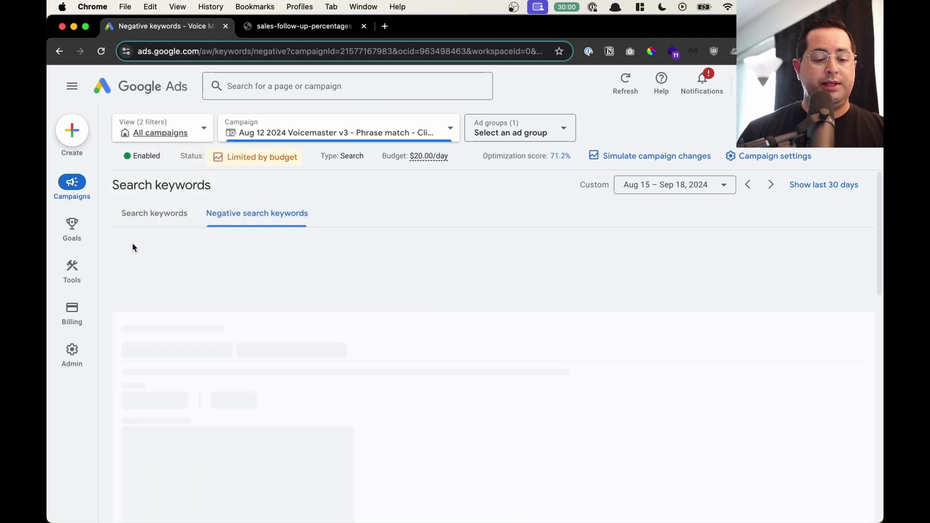
scroll(209, 248, "down", 2)
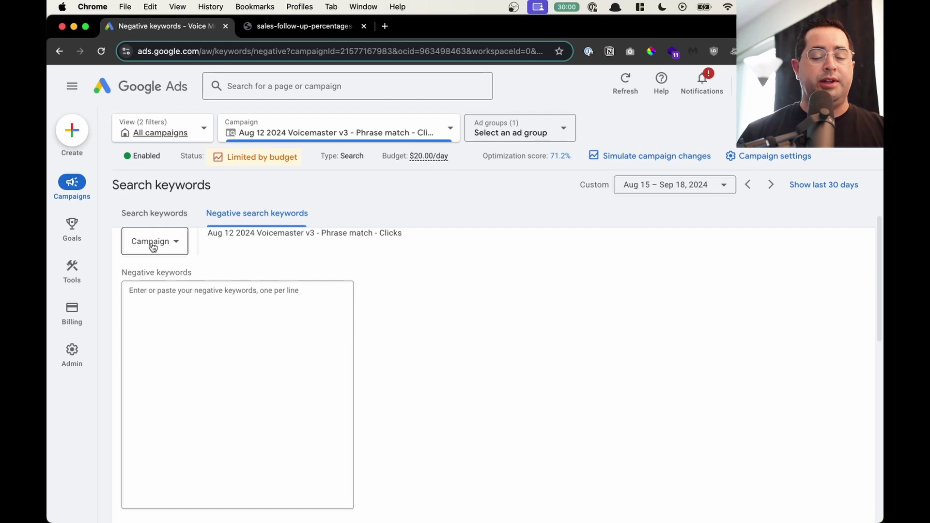
Step: Copy the complete Negative Keywords list, through its last entry "jay", from the To Do note in Notes
key("ctrl+Up")
left_click(691, 292)
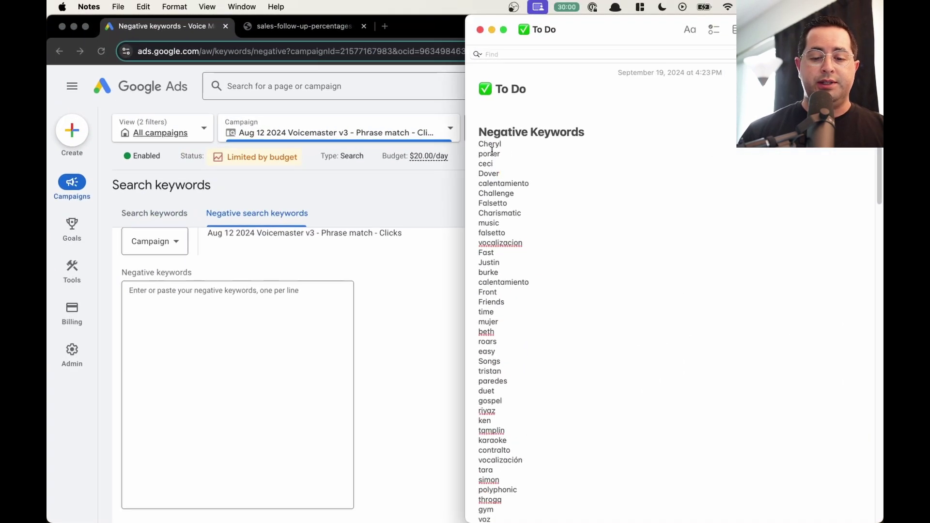
left_click_drag(477, 145, 527, 520)
scroll(554, 402, "down", 20)
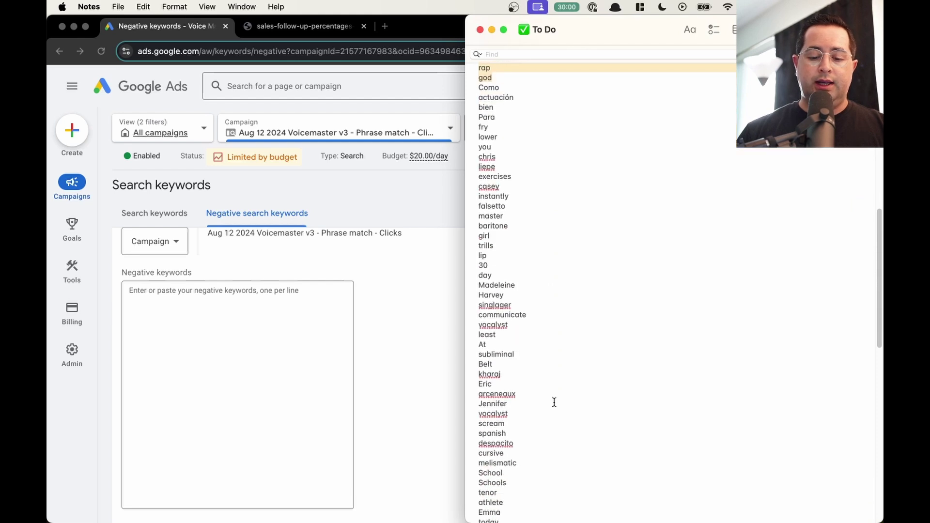
left_click(508, 409, "shift")
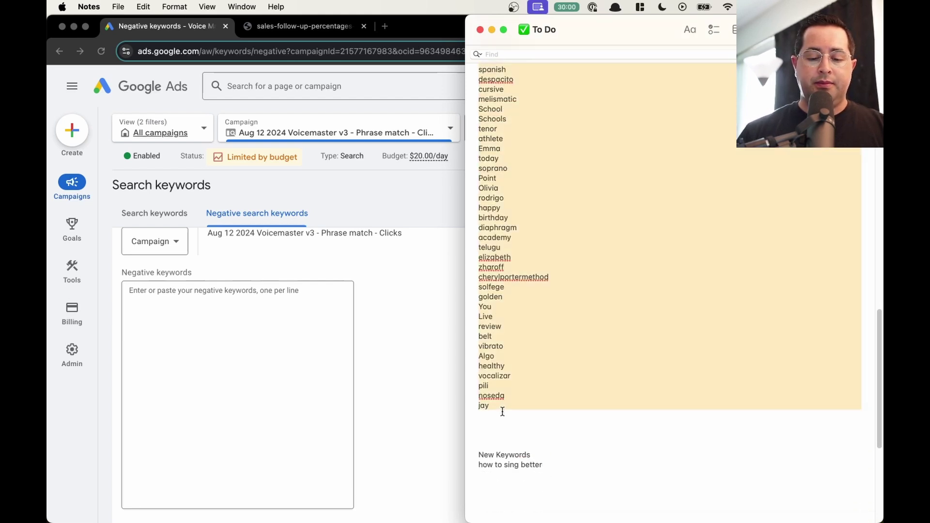
Step: Paste the copied list into the campaign's new negative keywords entry in Google Ads
left_click(177, 384)
left_click(197, 359)
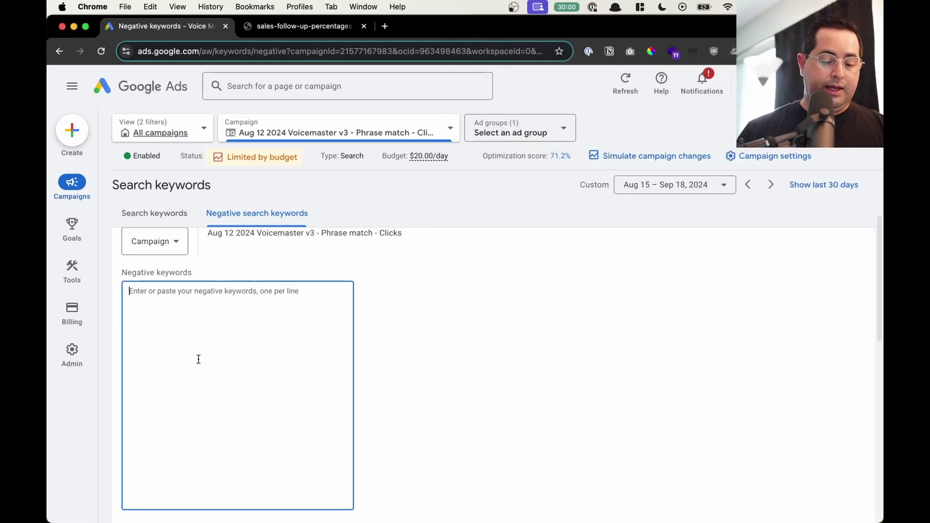
key("super+v")
scroll(198, 359, "up", 10)
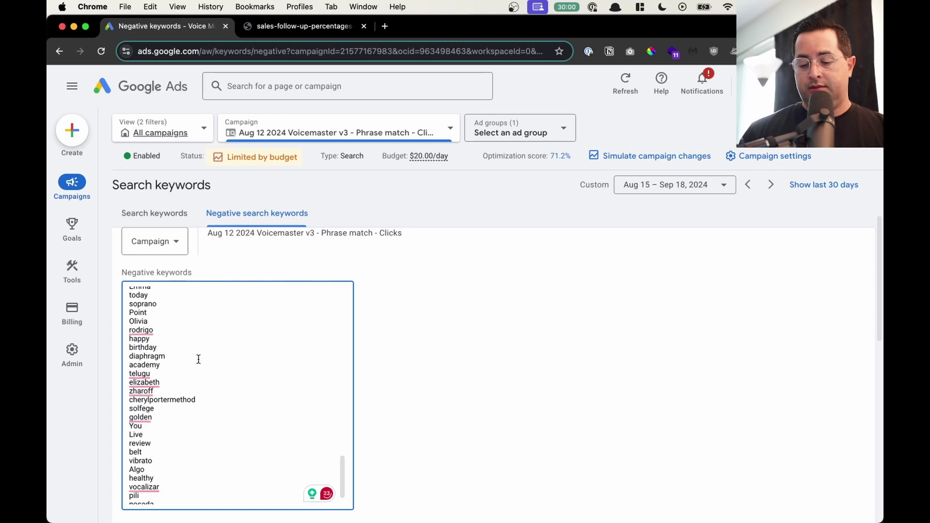
Step: Check the pasted negative keywords list and save it to the campaign Aug 12 2024 Voicemaster v3 - Phrase match - Clicks
scroll(330, 496, "up", 10)
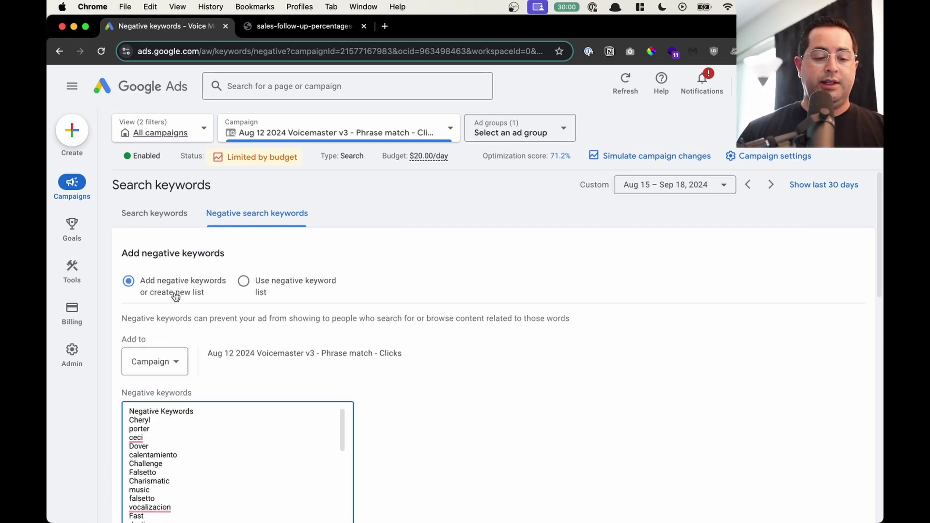
scroll(427, 349, "down", 10)
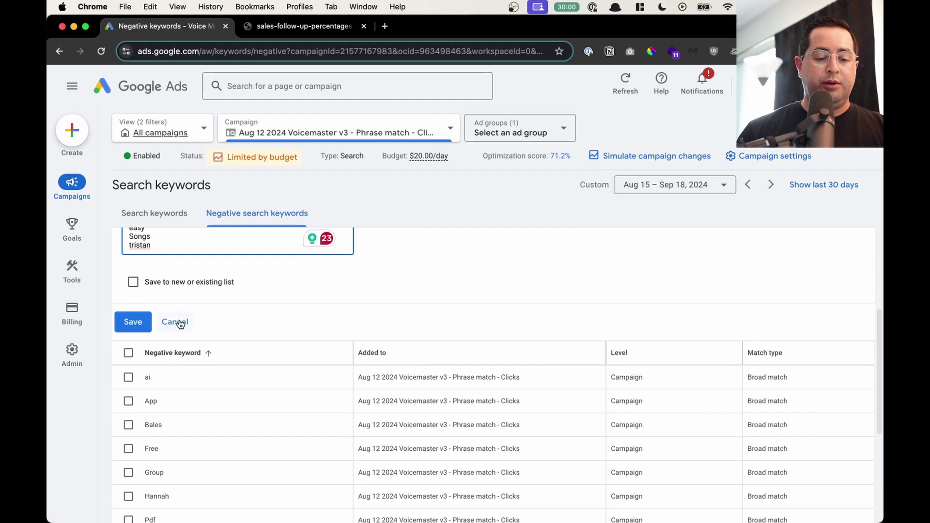
left_click(134, 322)
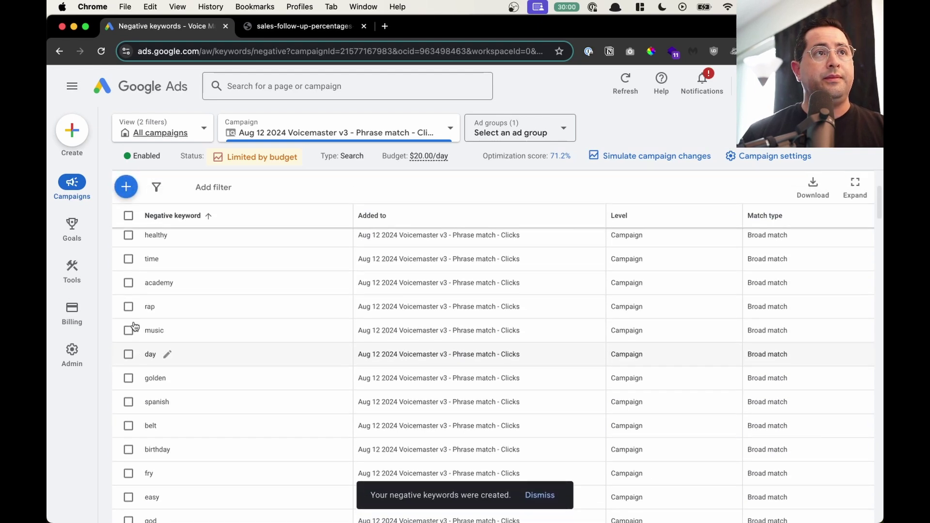
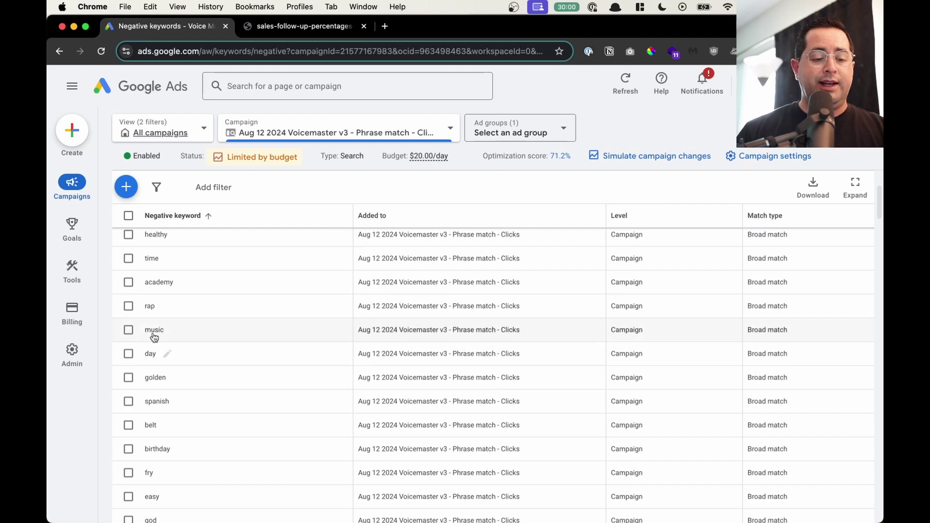
Step: Open the Voicemaster v3 phrase match campaign's overview and review its impressions, clicks, CTR and average CPC
mouse_move(89, 253)
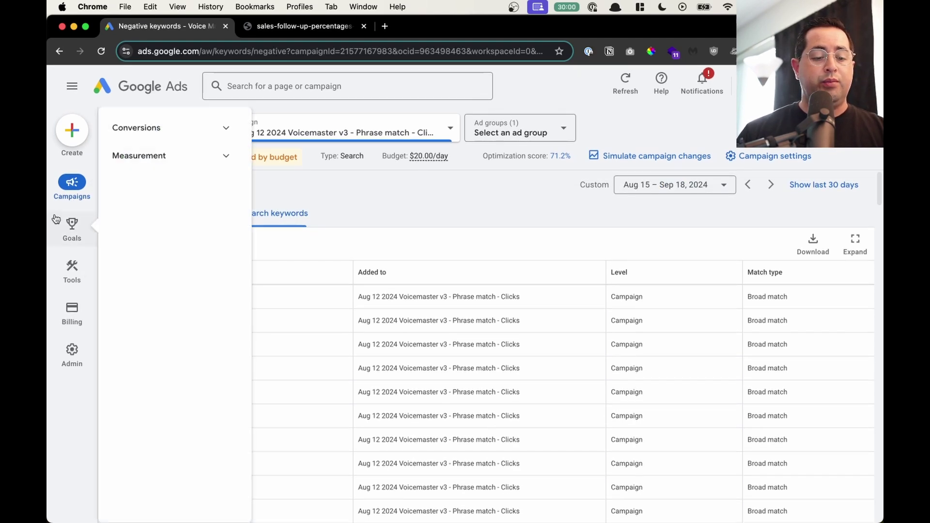
left_click(319, 131)
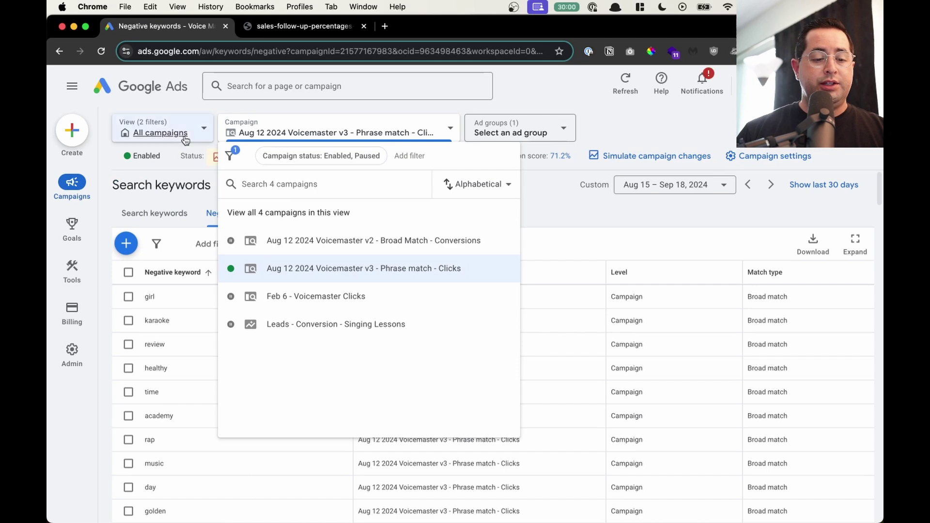
mouse_move(68, 199)
left_click(151, 126)
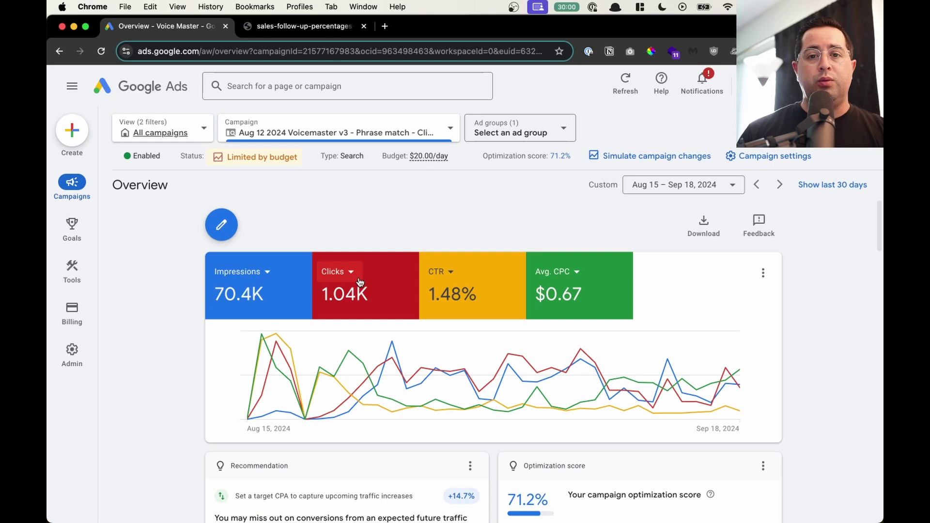
scroll(408, 233, "down", 1)
scroll(409, 233, "up", 1)
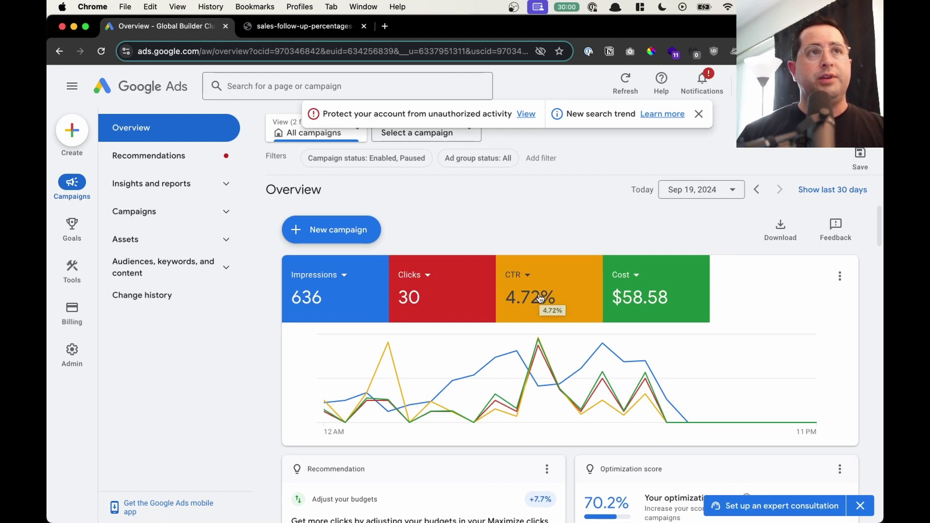
Step: Examine the clicks and CTR figures up close on the Global Builder account's overview for Sep 19, 2024
scroll(557, 301, "up", 5)
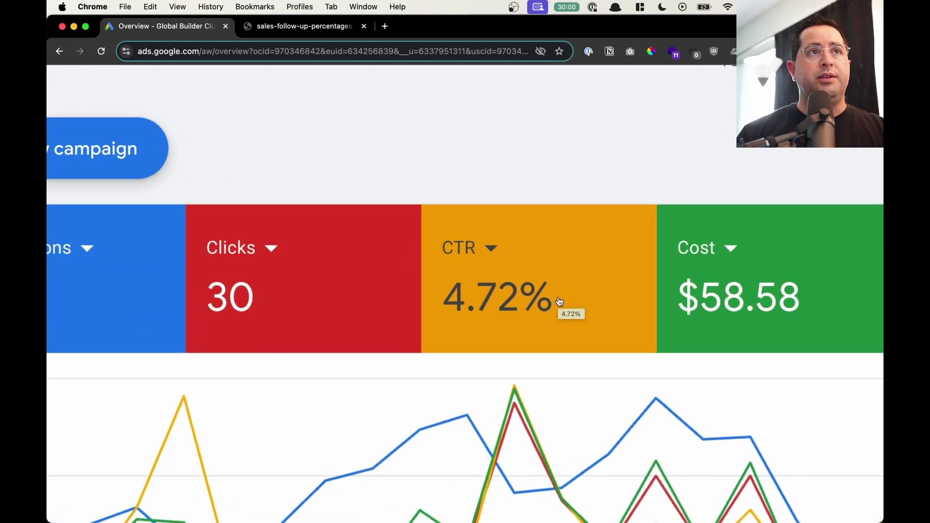
scroll(559, 301, "down", 5)
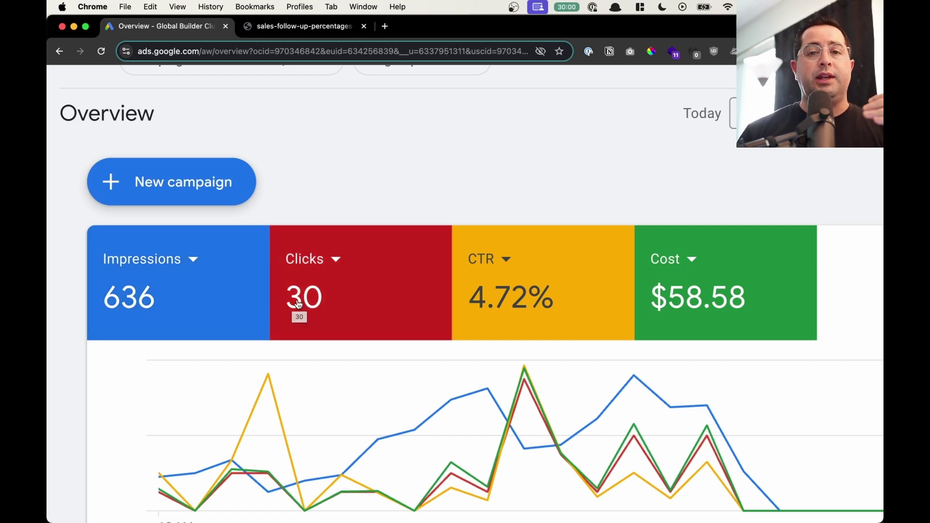
key("super+minus")
key("super+minus")
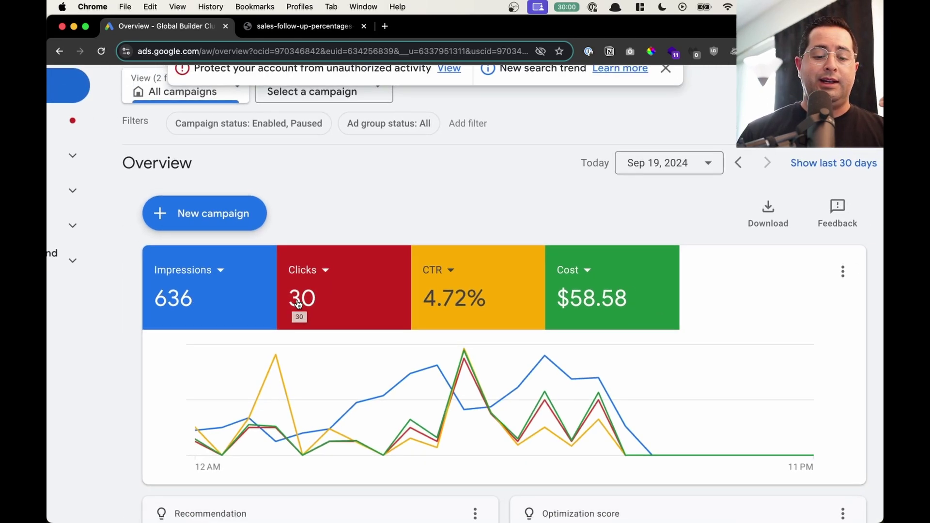